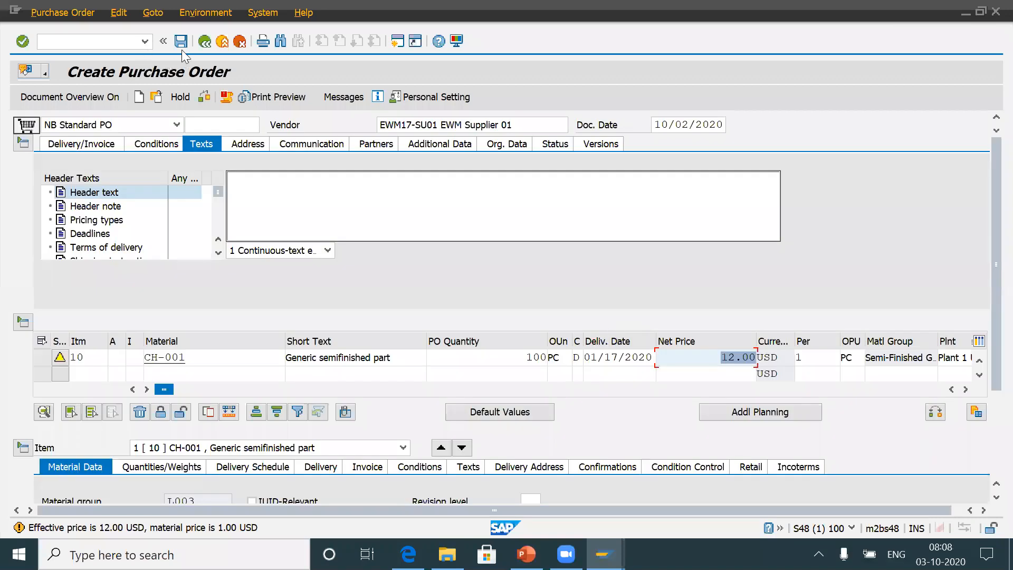
Save the standard purchase order for 10 PC of material CH-001, accepting the system messages.
click(181, 45)
click(182, 45)
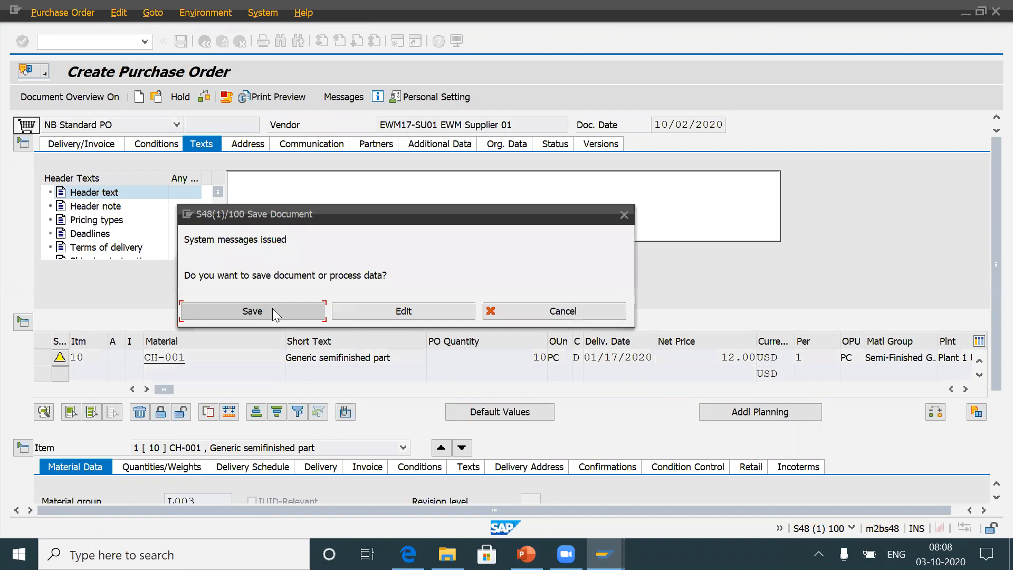
click(272, 311)
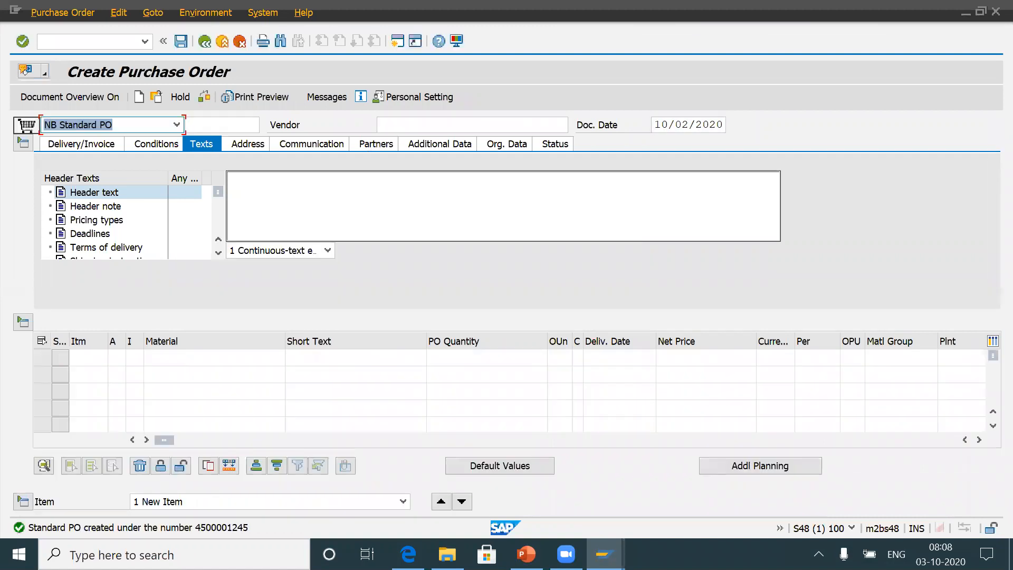
Create an inbound delivery for the new purchase order in transaction VL31N, review its stock placement and save it.
click(110, 40)
text(/nvl31n)
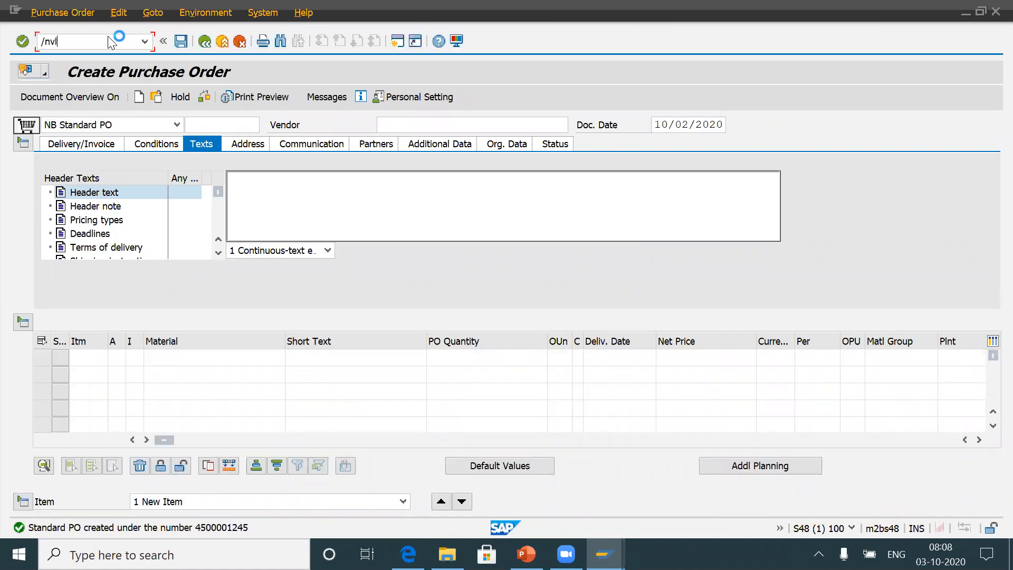
key(Return)
key(Return)
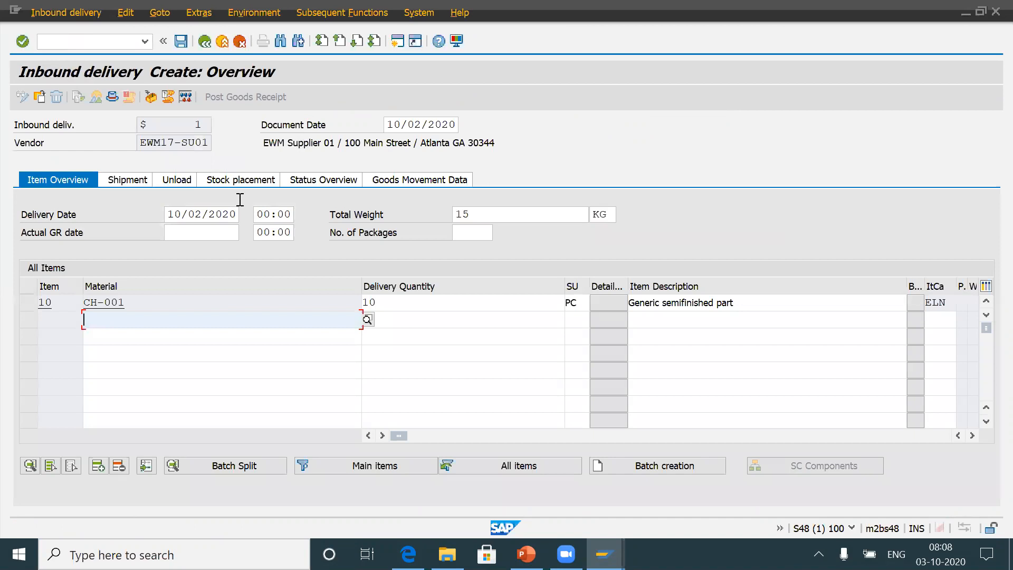
click(238, 180)
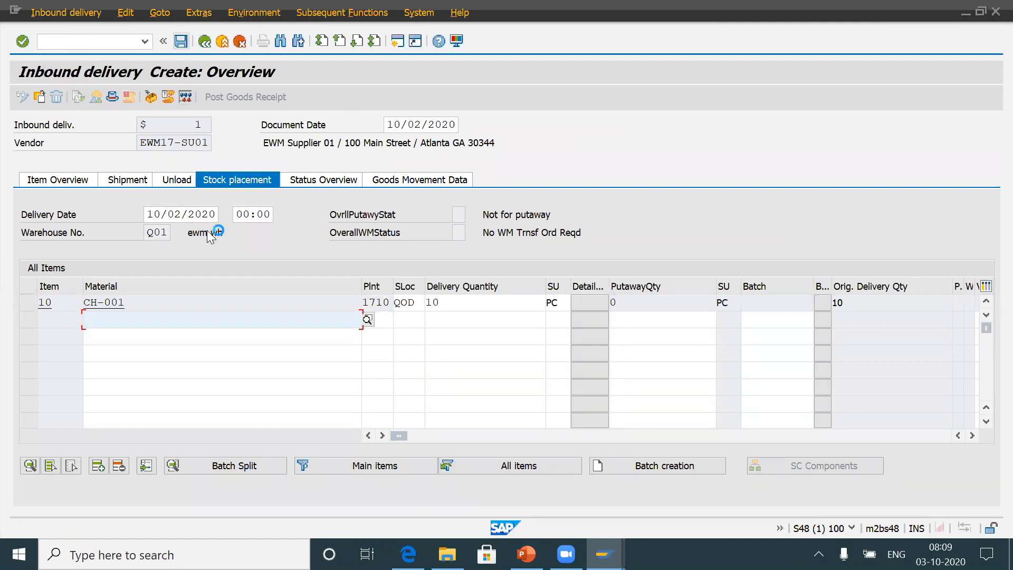
click(121, 181)
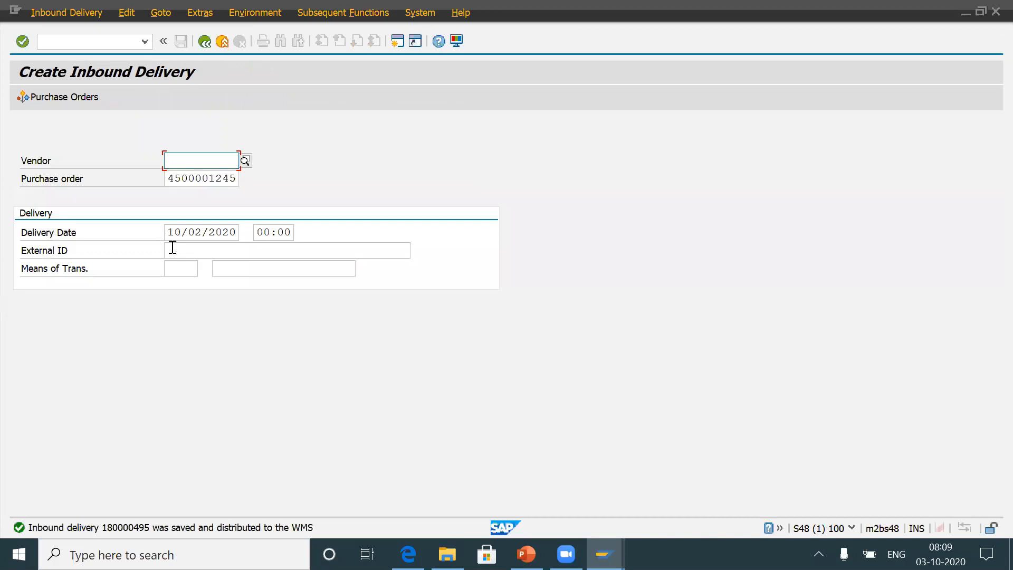
Open transaction /SCWM/PRDI, find the new inbound delivery by its ERP document number and display its items.
click(92, 44)
text(/n/scwm/prdi)
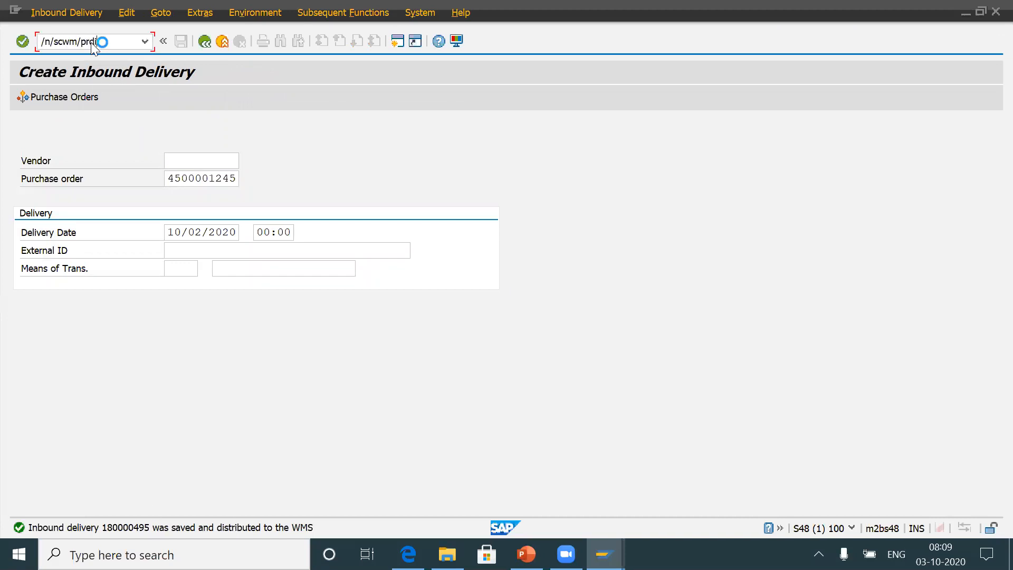
key(Return)
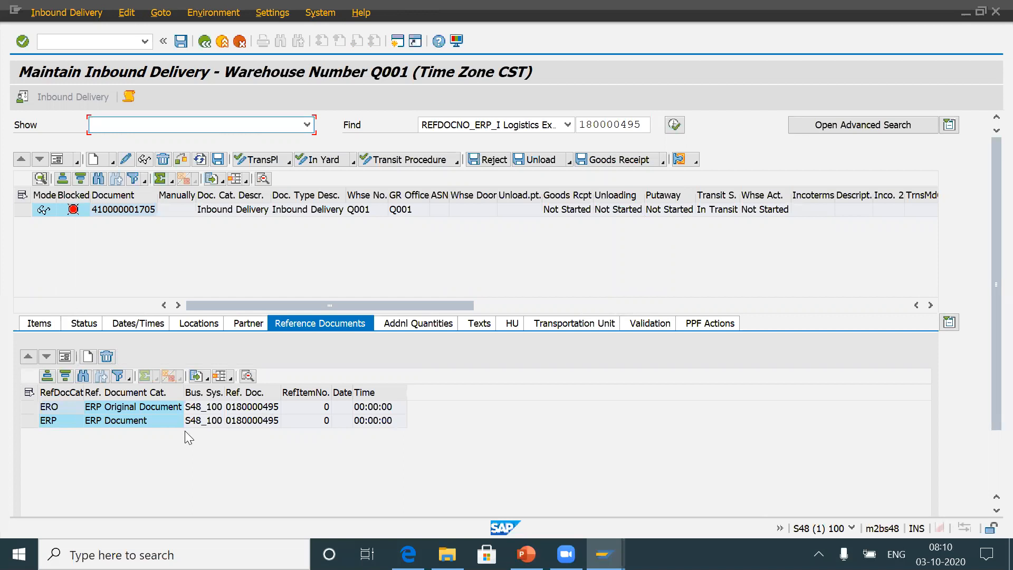
click(45, 324)
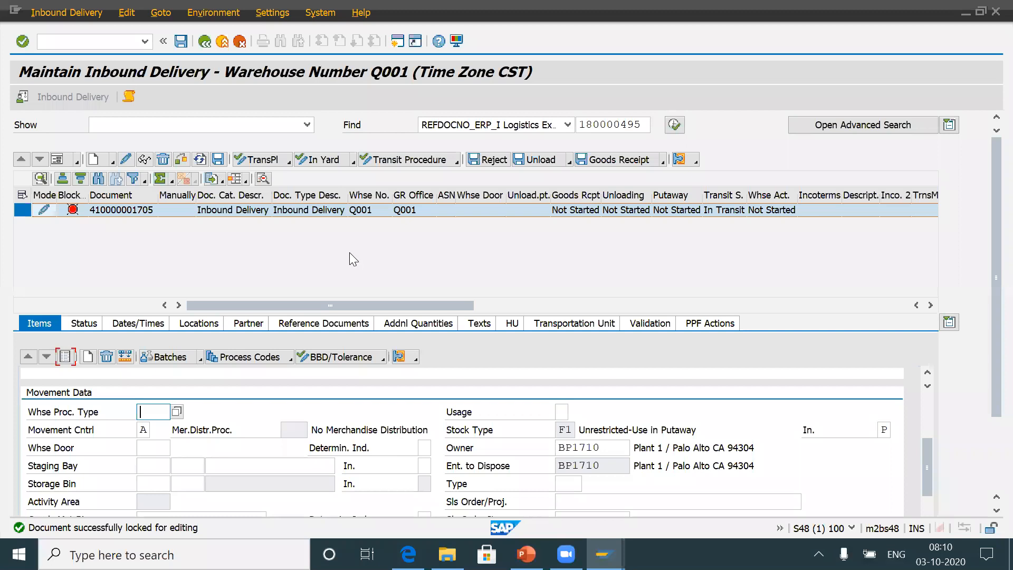
Set the delivery item's Whse Proc. Type to 1010 and save the inbound delivery.
text(1010)
key(Return)
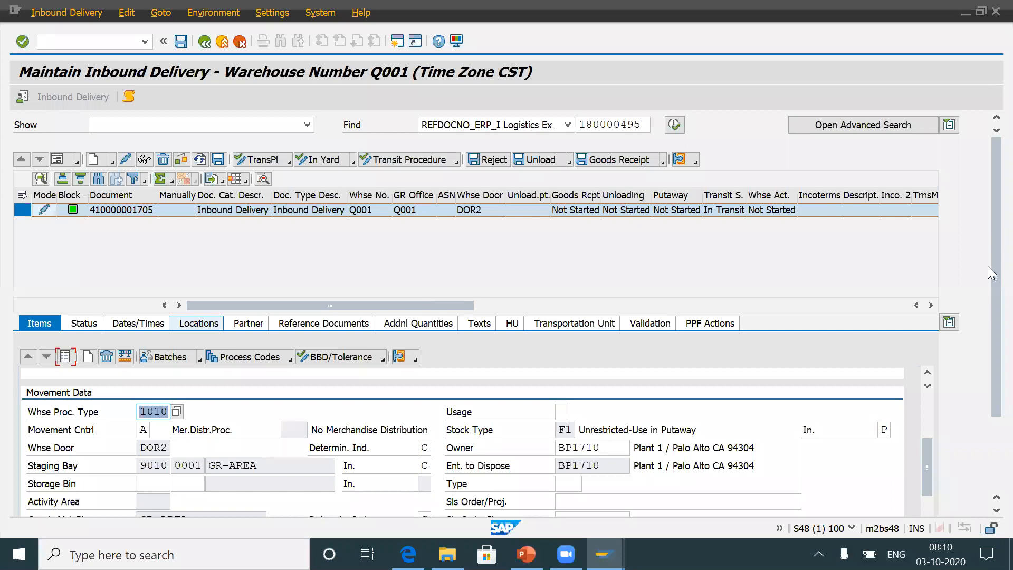
key(ctrl+s)
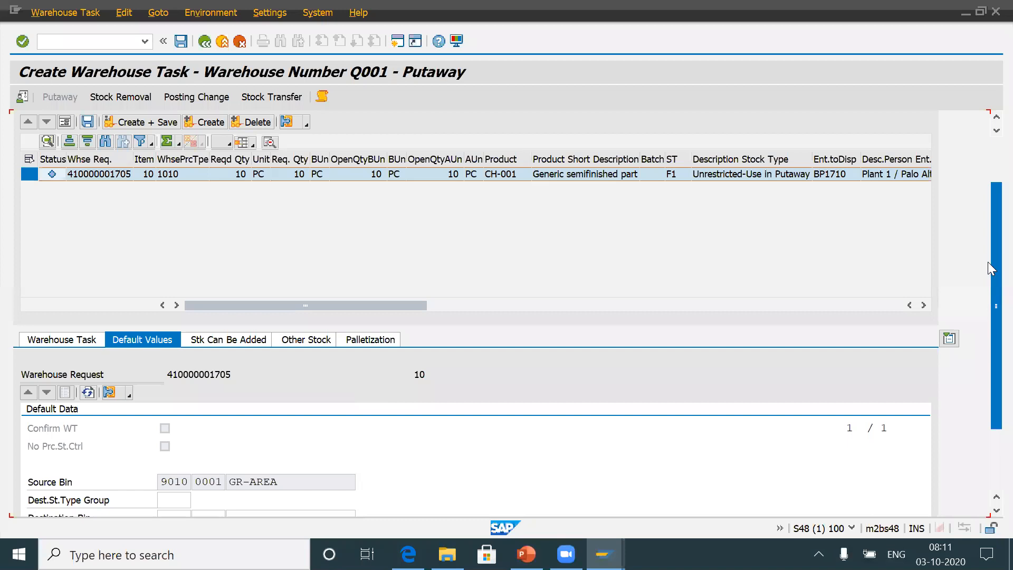
Create a putaway warehouse task for the delivery item with destination bin 0020-01-02-B in storage type 0020, section 0001.
drag(972, 297, 972, 296)
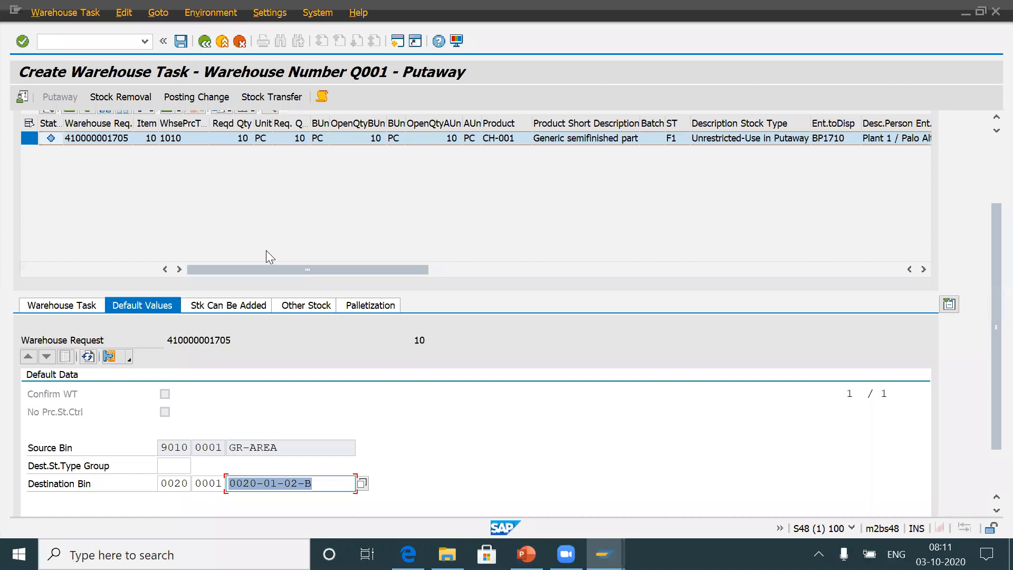
scroll(266, 250, down, 1)
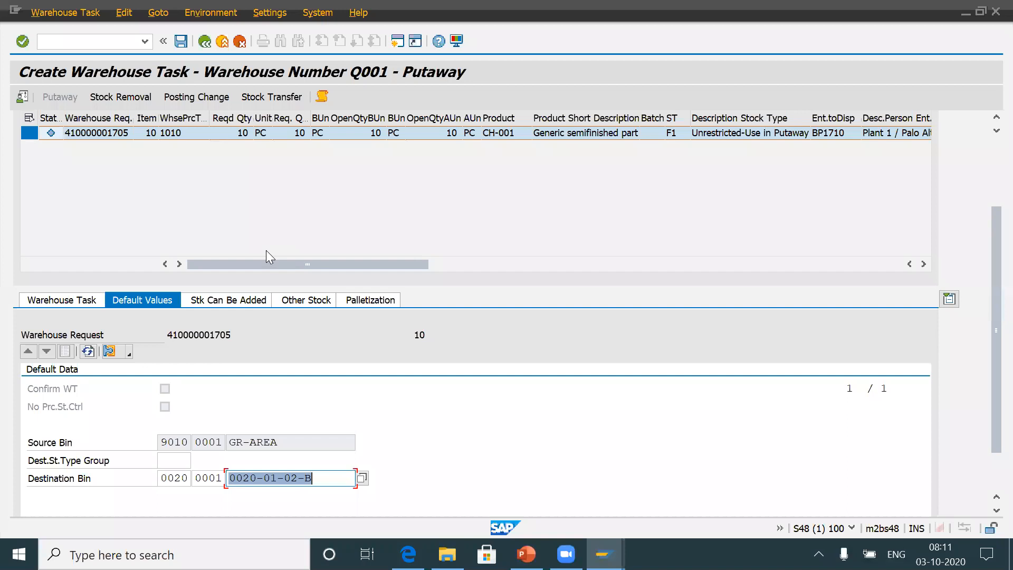
key(Return)
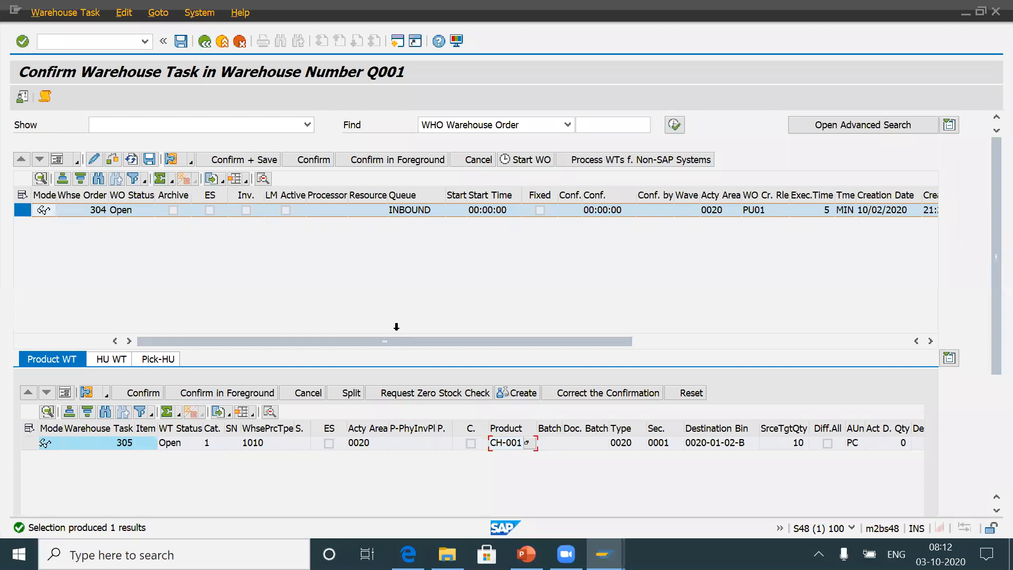
Examine the columns of the open product warehouse task for CH-001.
key(Right)
key(Right)
key(Right)
key(Right)
key(Right)
key(Right)
key(Right)
key(Right)
key(Right)
key(Right)
key(Right)
key(Right)
key(Right)
key(Right)
key(Right)
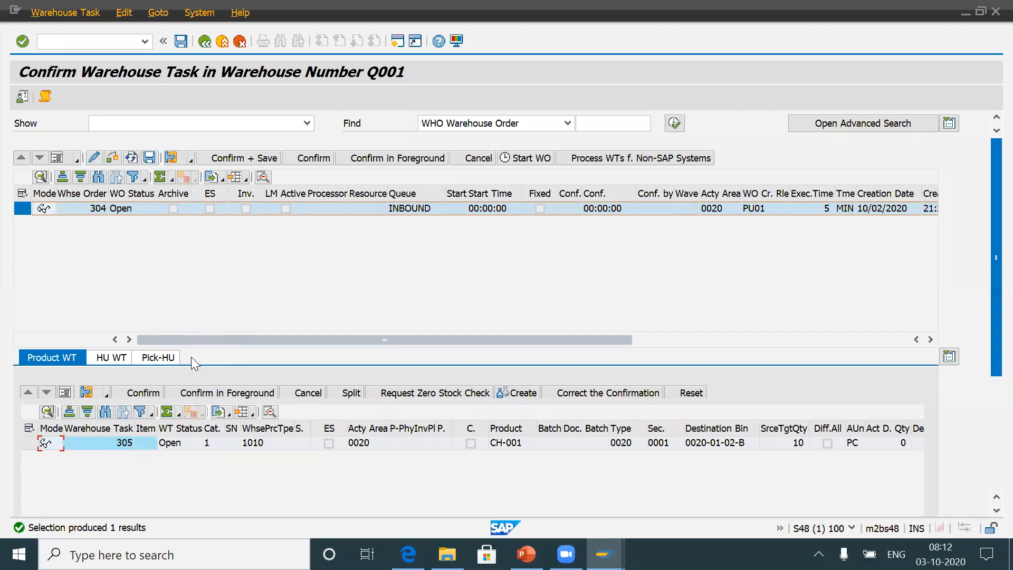
Create a pick handling unit with a packaging material from the value list and enter it as the product task's destination HU.
click(119, 396)
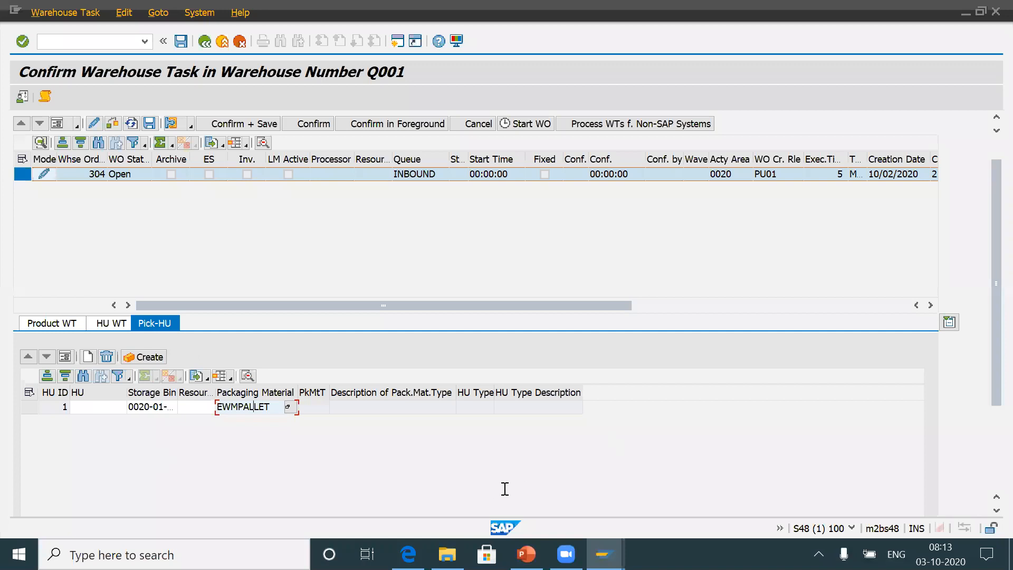
key(F4)
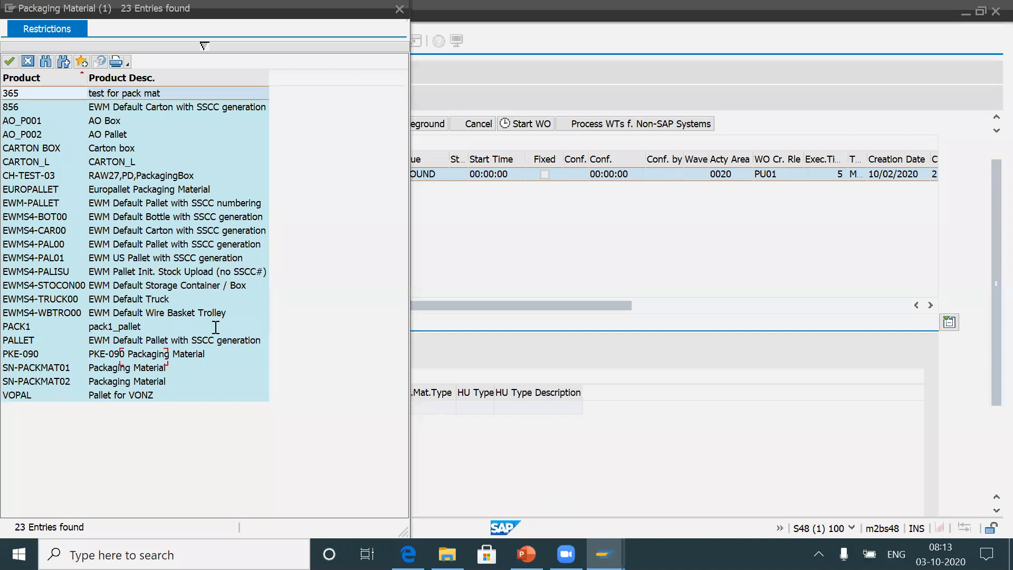
key(Return)
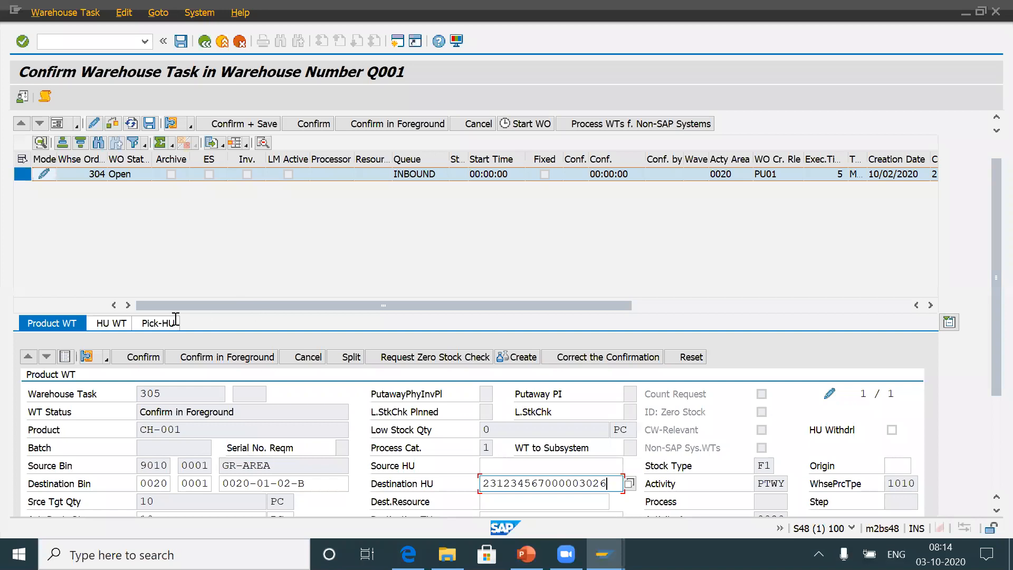
key(Return)
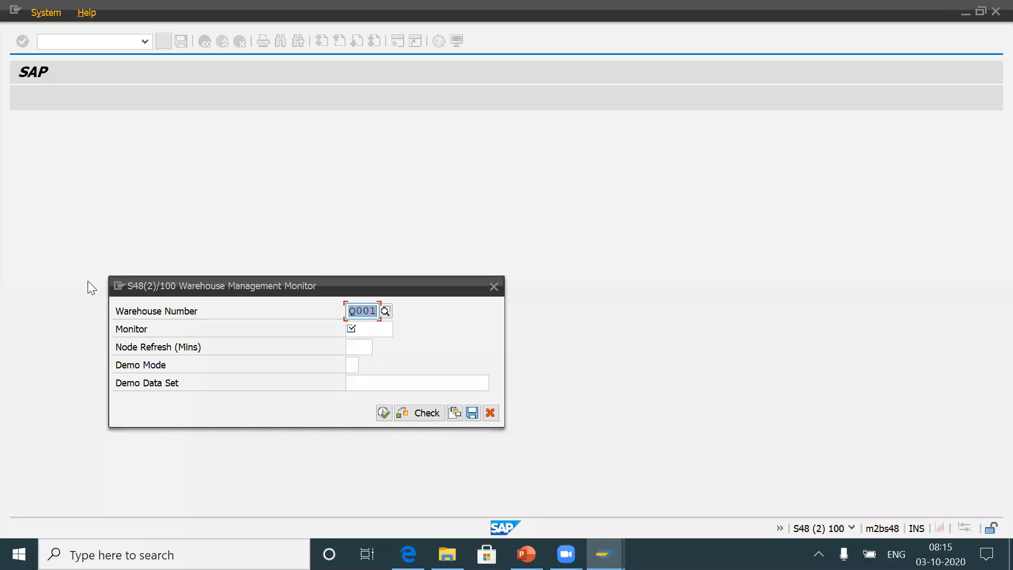
Open the warehouse management monitor for warehouse Q001 and review the available and physical stock of CH-001.
key(Return)
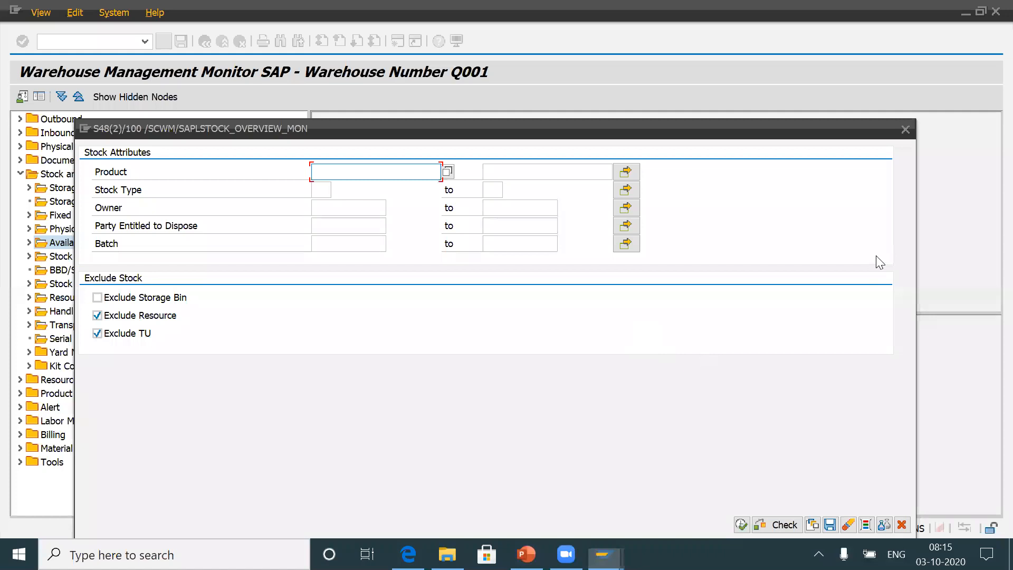
key(F8)
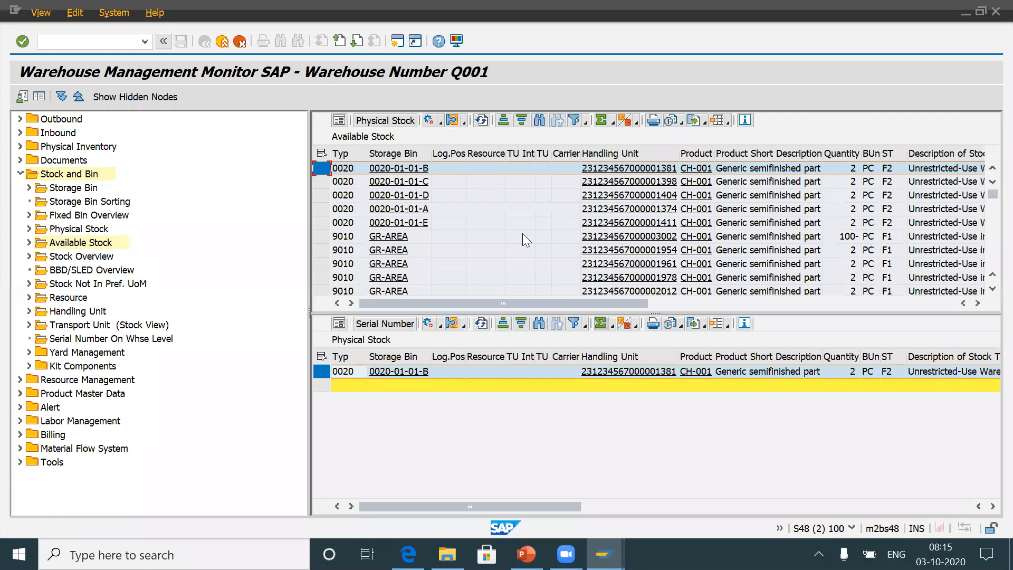
scroll(523, 233, down, 5)
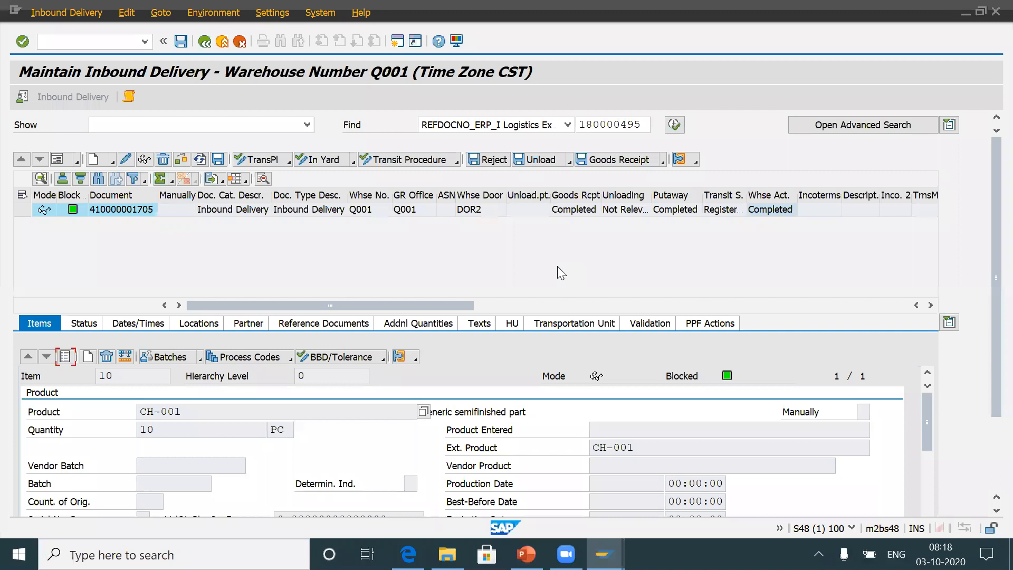
Check the unloading status of the inbound delivery, then switch to the PowerPoint presentation.
click(627, 210)
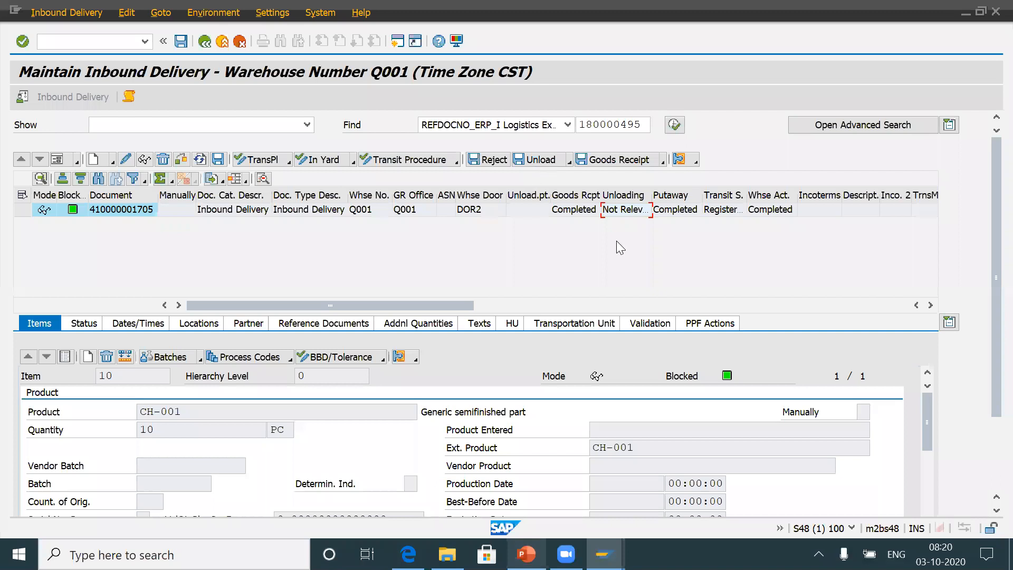
click(525, 554)
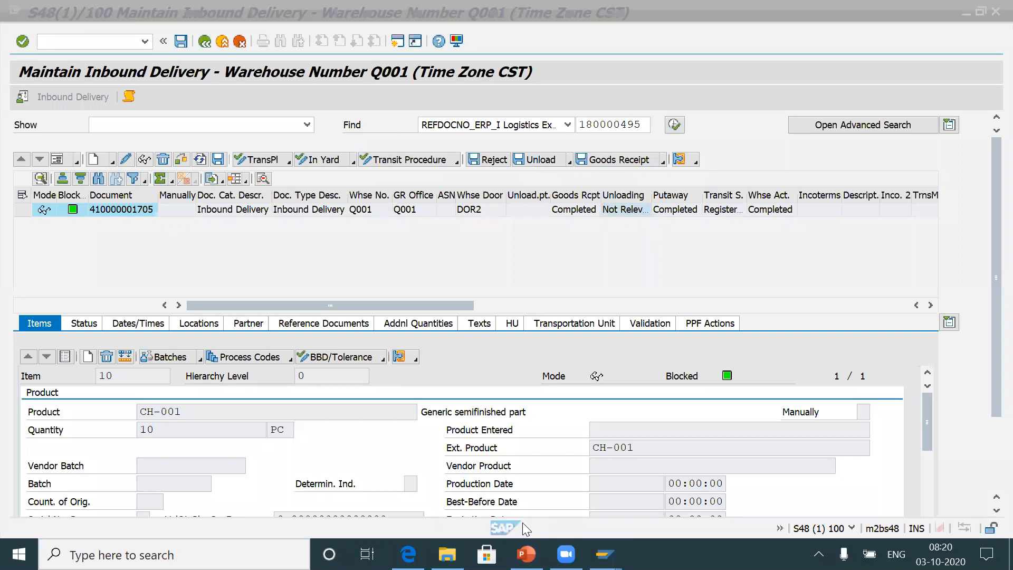
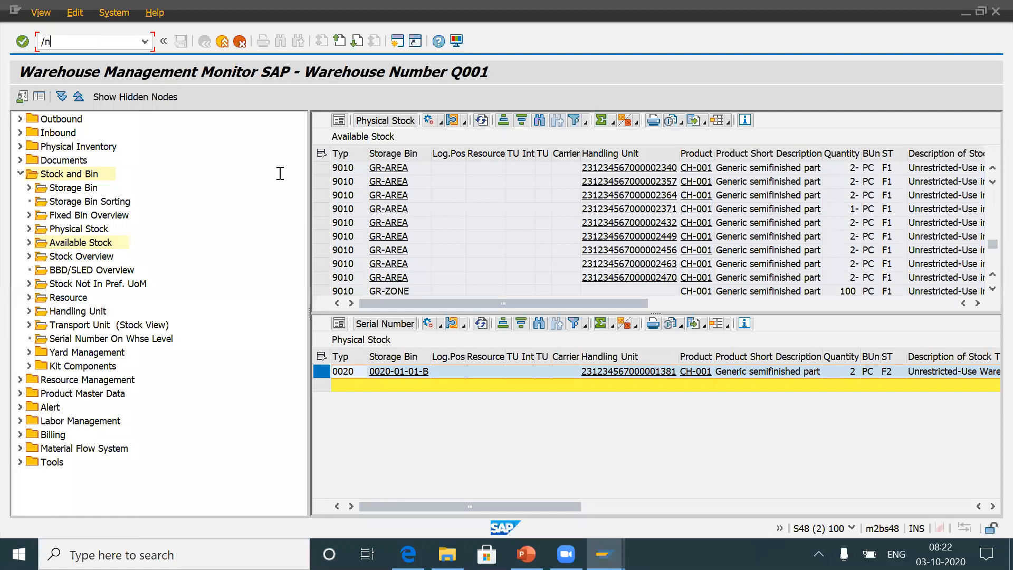
Leave the warehouse monitor and consult the "ERP and EWM data transfer methods" slide in PowerPoint before returning to SAP.
key(Return)
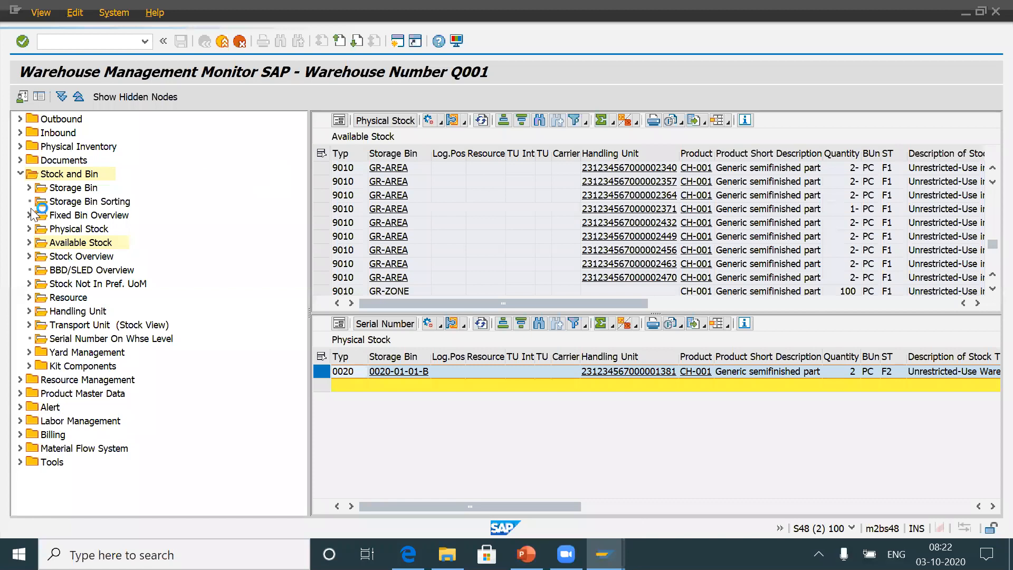
key(alt+Tab)
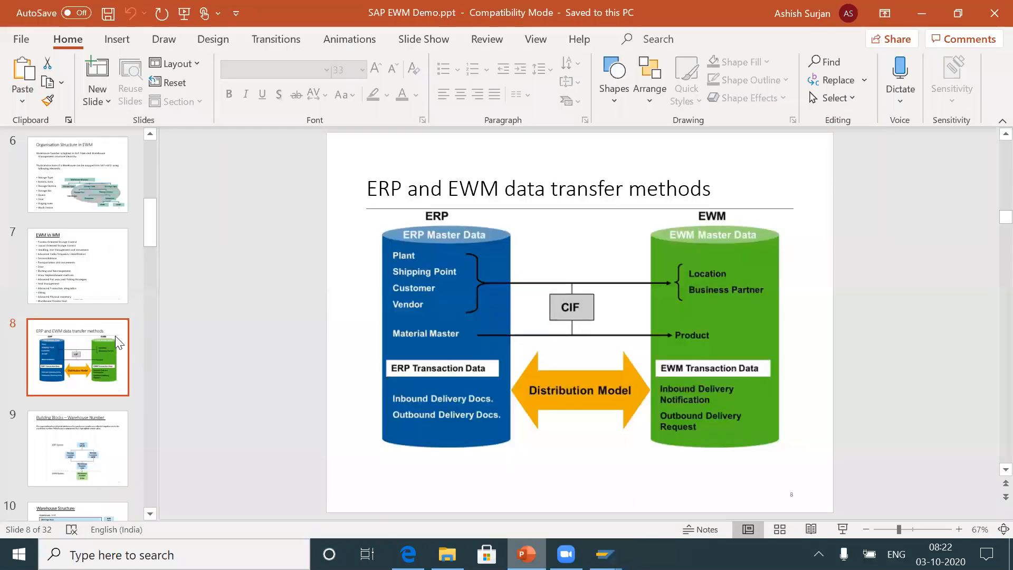
key(alt+Tab)
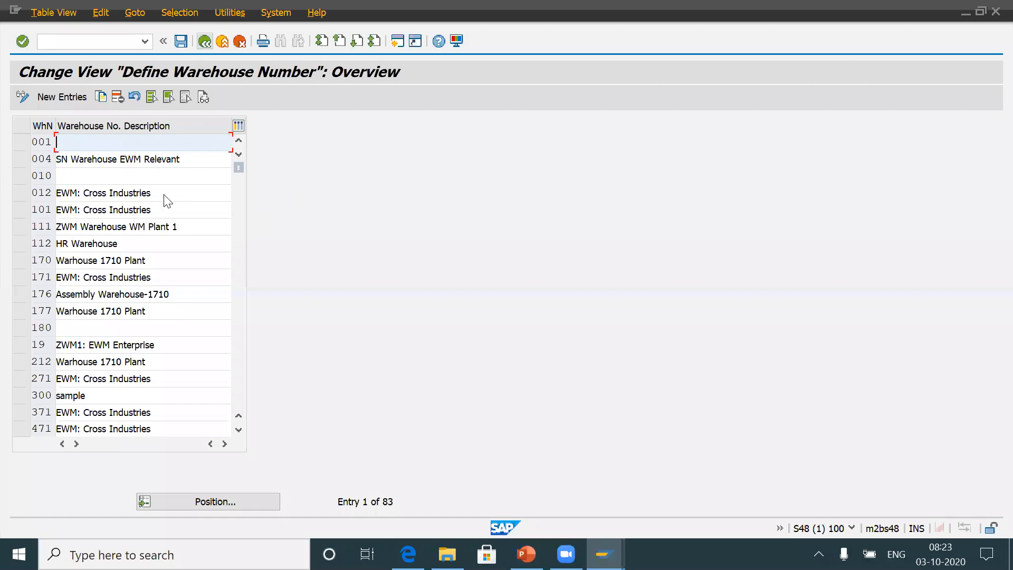
Review the defined warehouse numbers and look up warehouse number Q01 in the storage location to warehouse number assignments.
scroll(168, 200, down, 5)
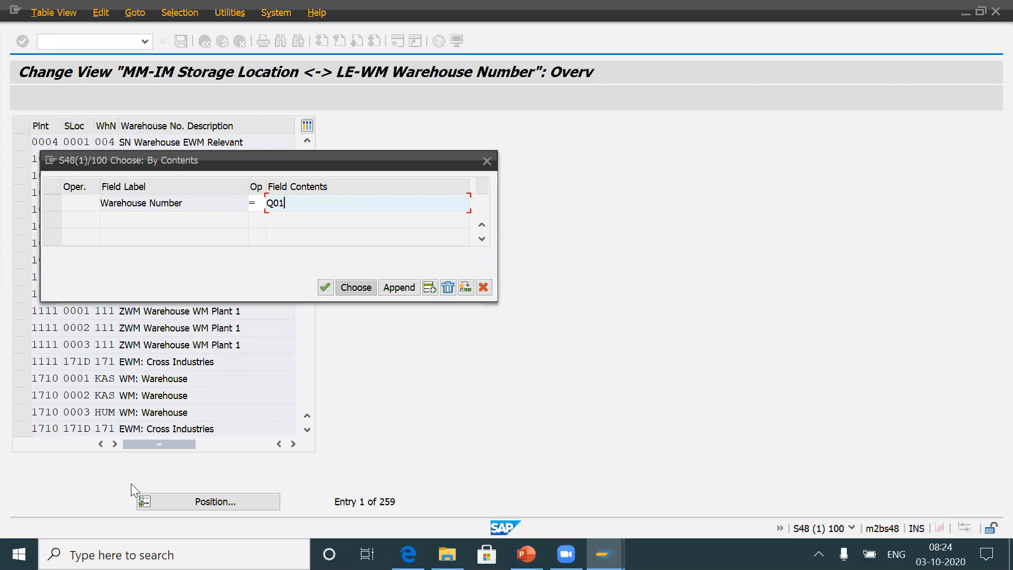
key(Return)
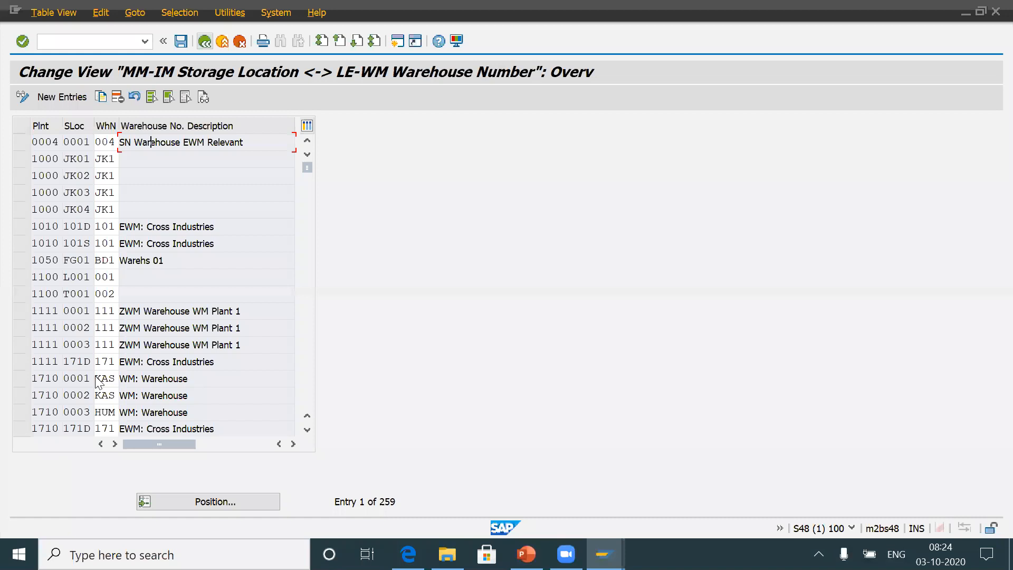
key(F3)
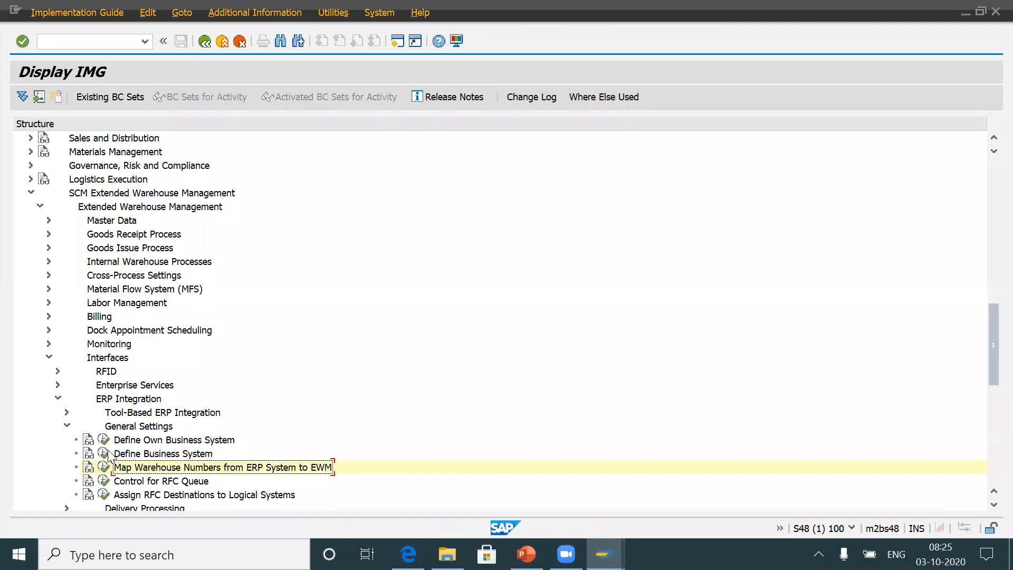
Show the Basic Setup of Connectivity activities under Extended Warehouse Management Integration in Logistics Execution.
scroll(136, 379, up, 4)
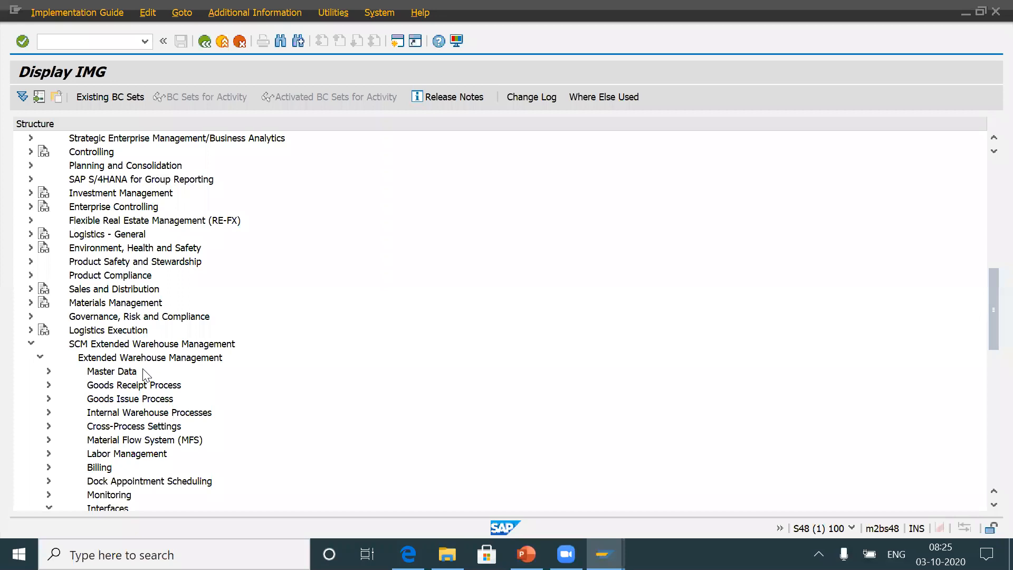
scroll(143, 370, down, 2)
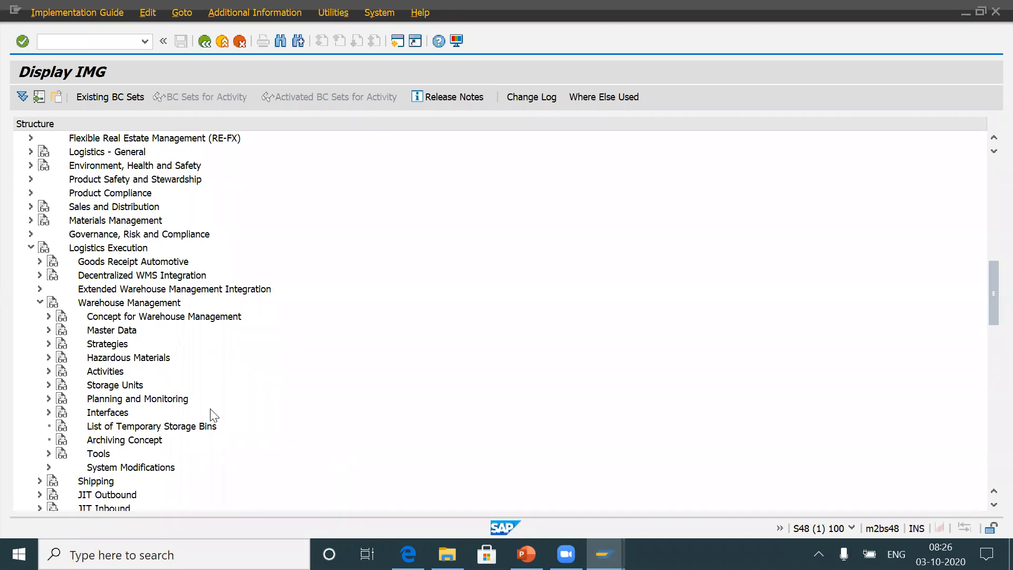
click(40, 288)
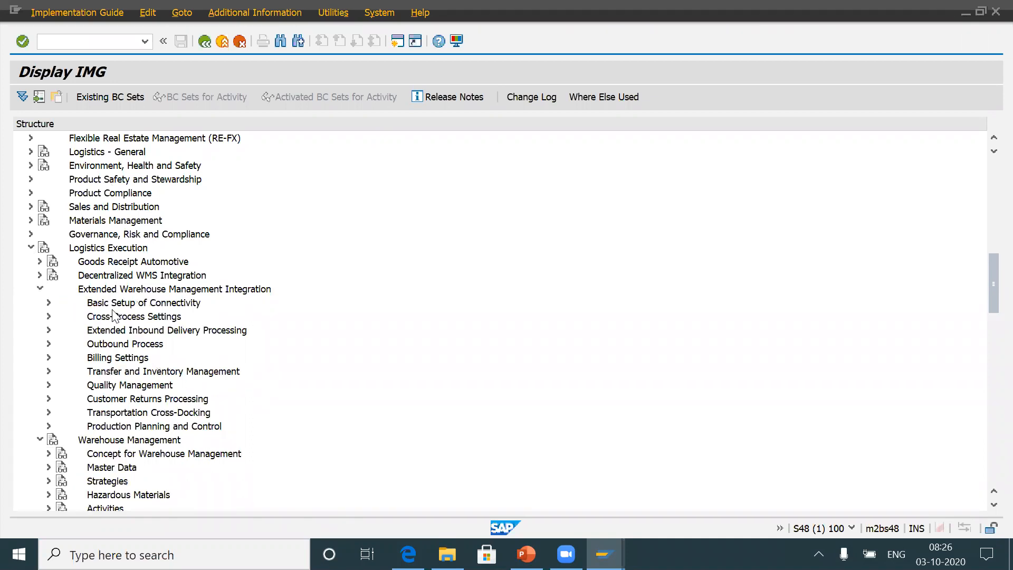
click(48, 303)
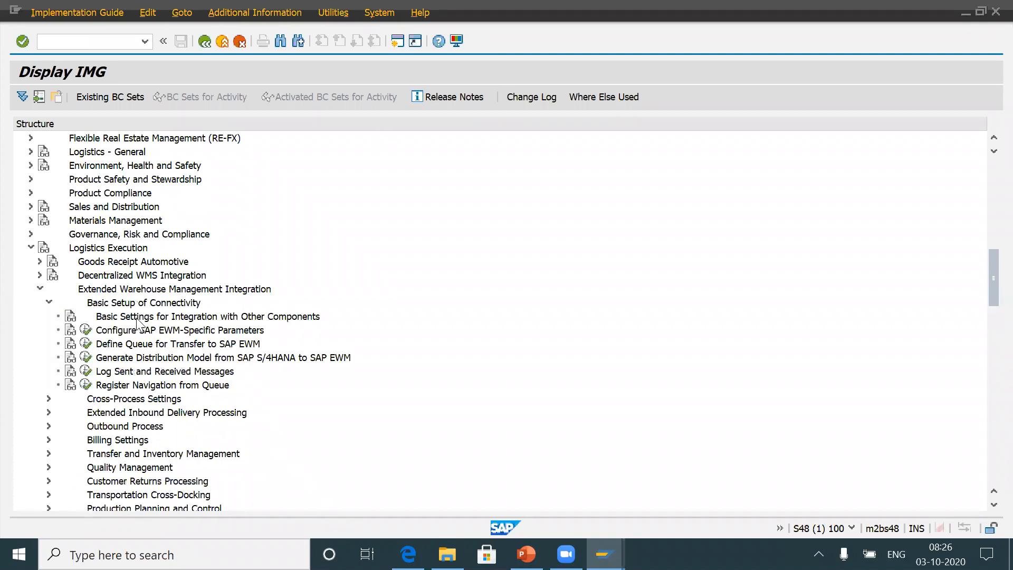
Review the external WM setting per warehouse number in Configure SAP EWM-Specific Parameters and return to the implementation guide.
click(86, 331)
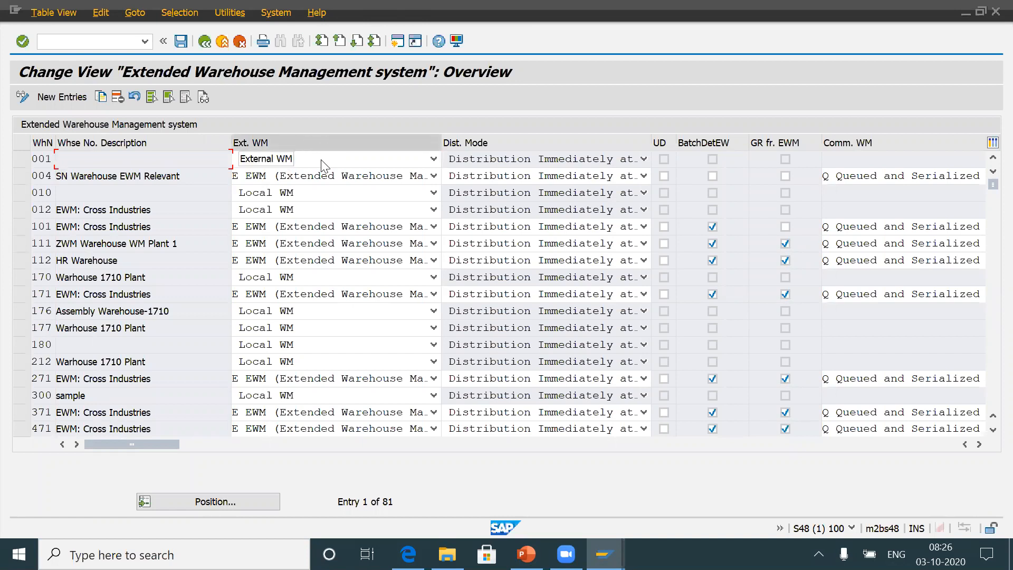
click(298, 160)
click(298, 160)
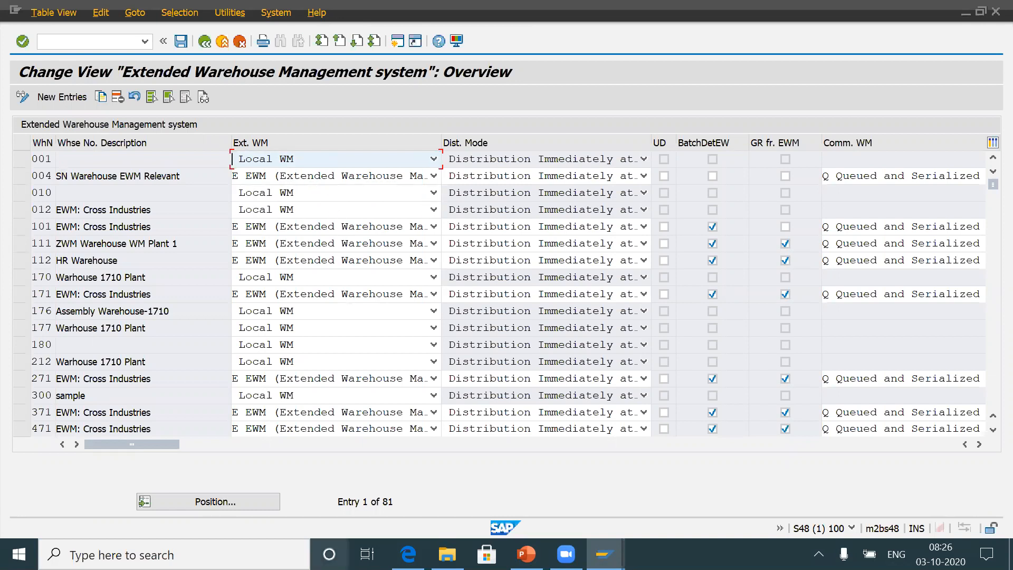
click(205, 42)
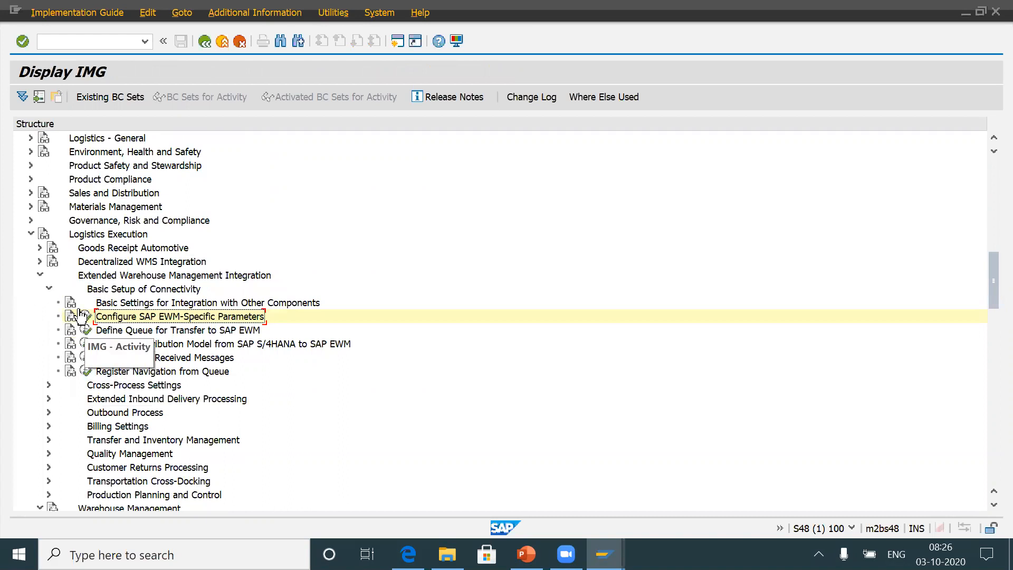
Collapse Logistics Execution, expand Master Data under SCM Extended Warehouse Management, and examine its warehouse, storage type and storage section activities.
click(31, 234)
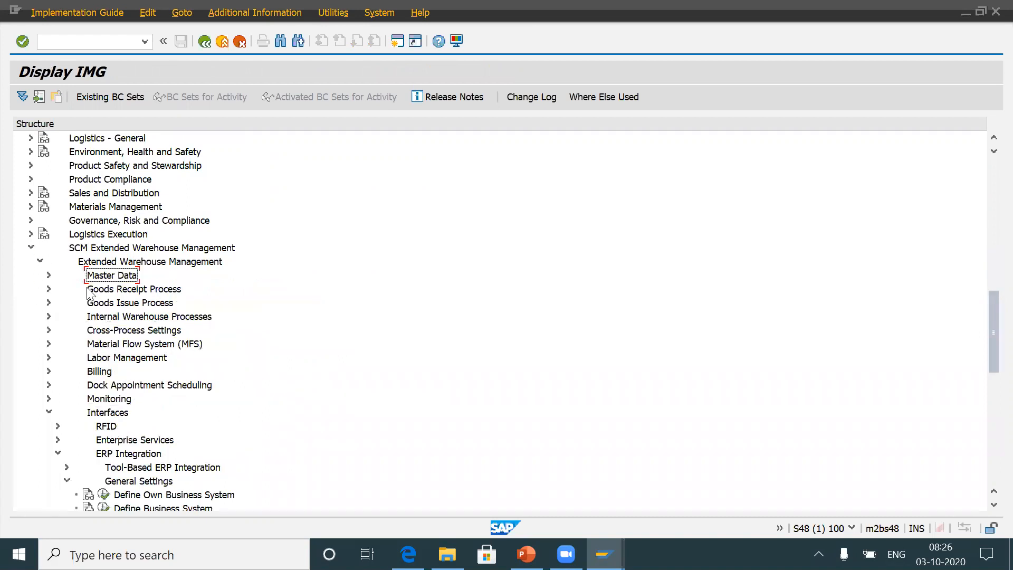
click(49, 275)
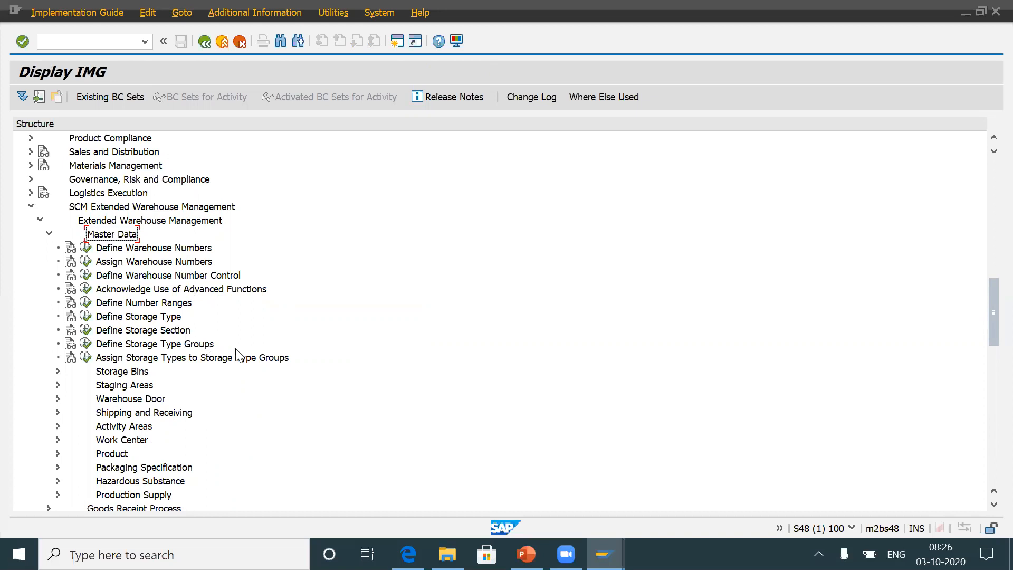
scroll(181, 389, down, 1)
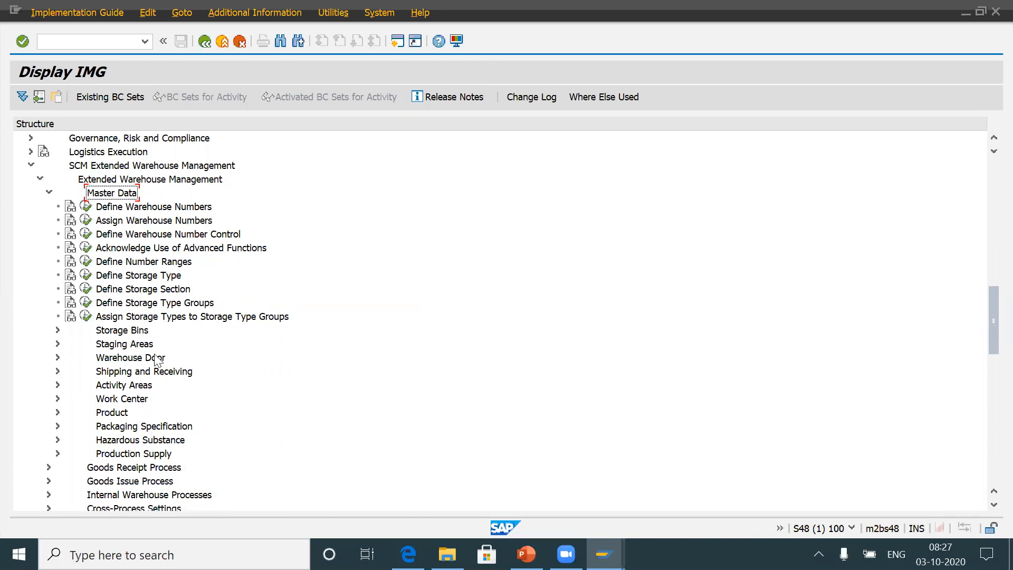
scroll(159, 362, down, 3)
scroll(157, 373, down, 4)
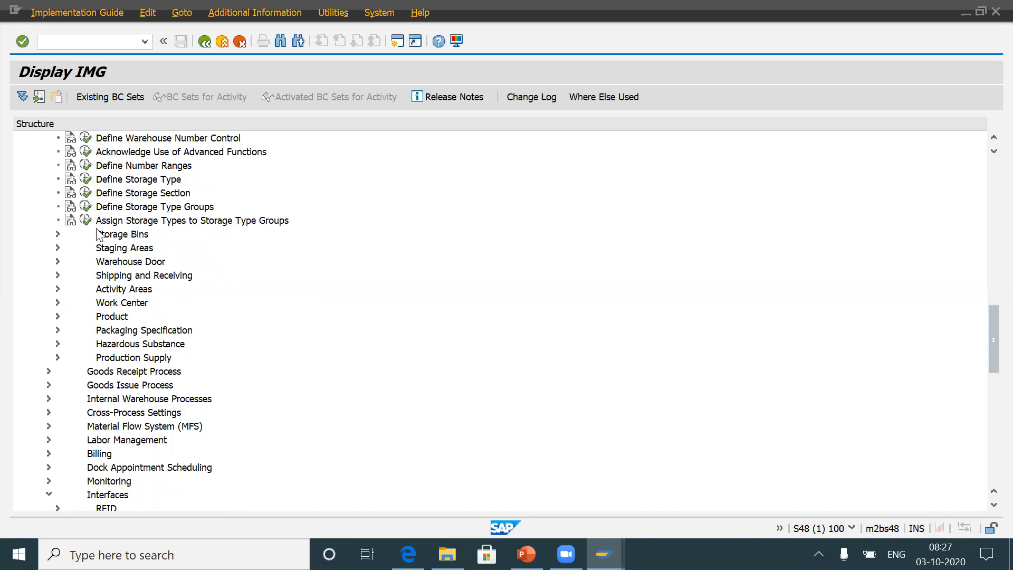
double_click(160, 263)
scroll(123, 224, up, 2)
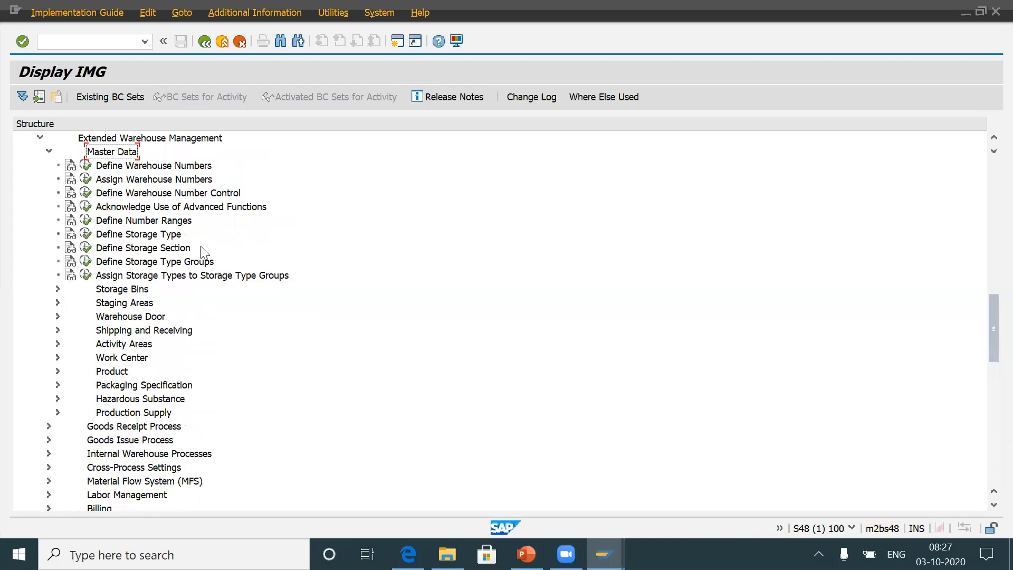
scroll(209, 256, up, 1)
scroll(211, 257, up, 1)
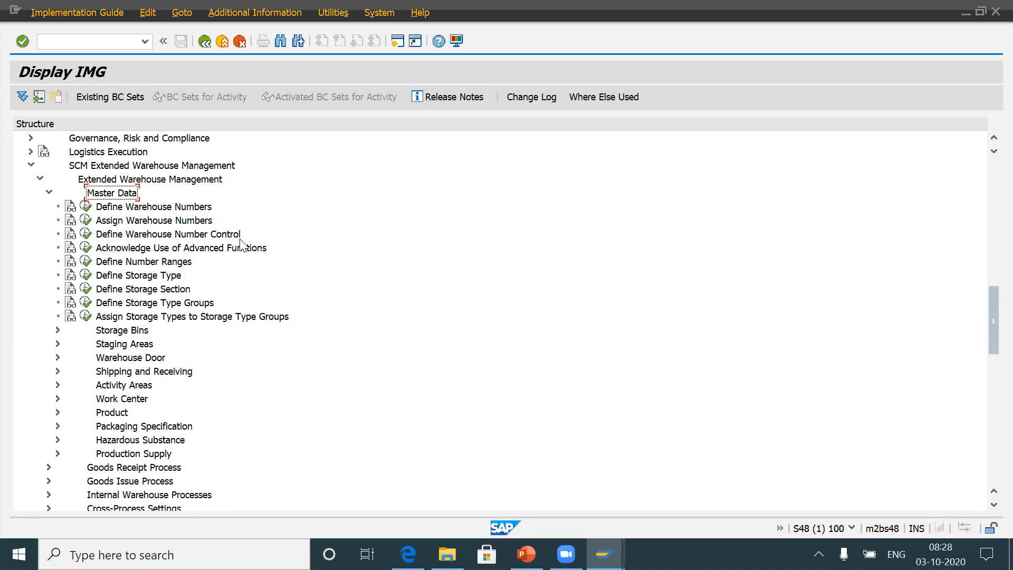
scroll(242, 245, down, 1)
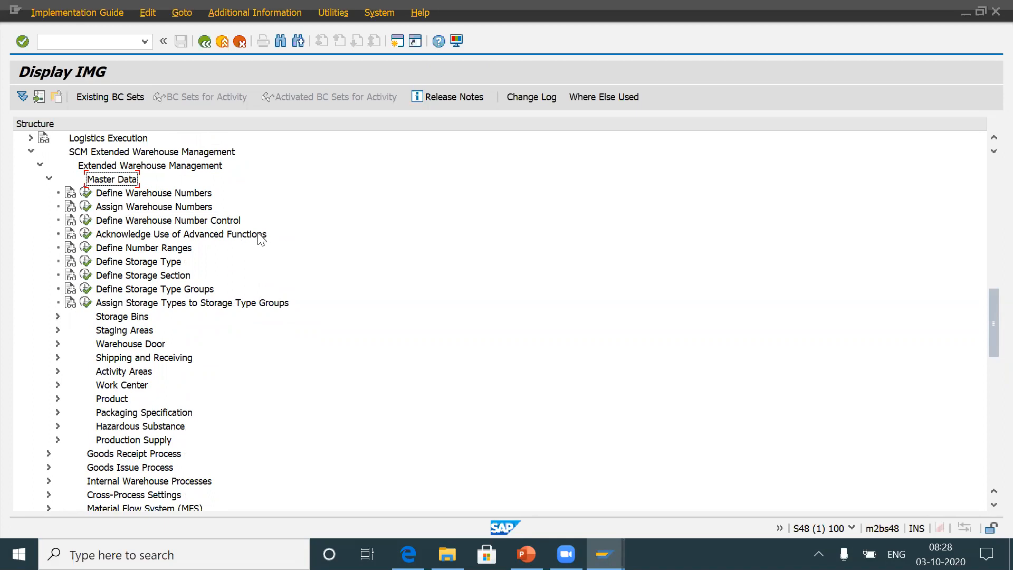
double_click(253, 234)
scroll(255, 240, up, 2)
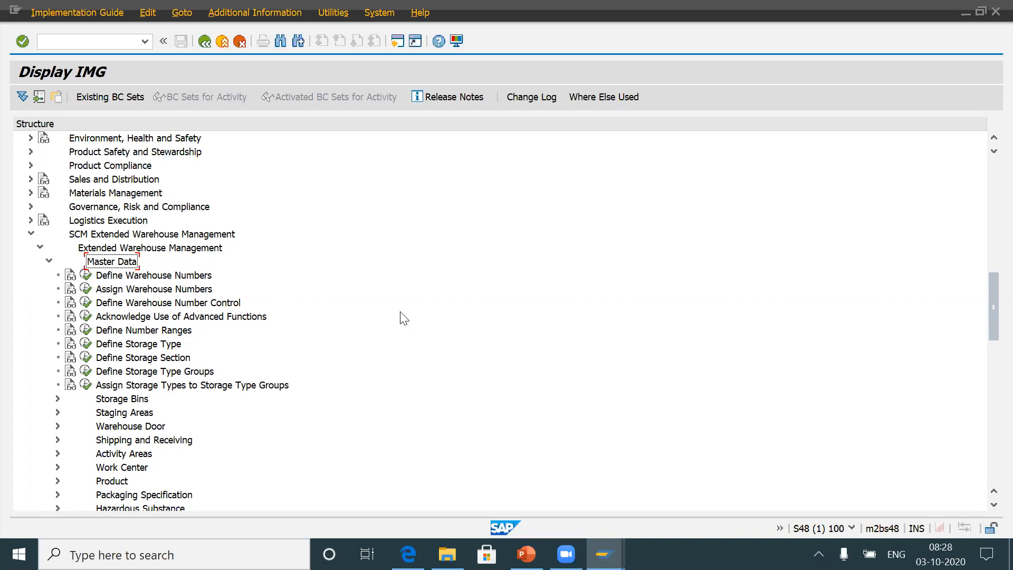
scroll(404, 318, down, 2)
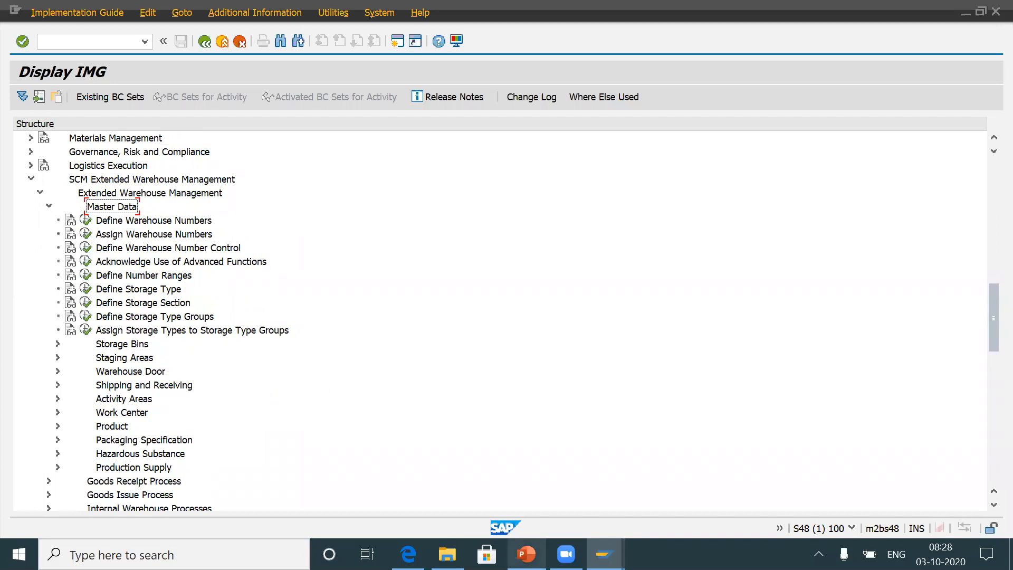
Switch to PowerPoint, consult the "EWM Vs WM" and "Organisation Structure in EWM" slides, and return to the SAP implementation guide.
mouse_move(526, 554)
click(539, 498)
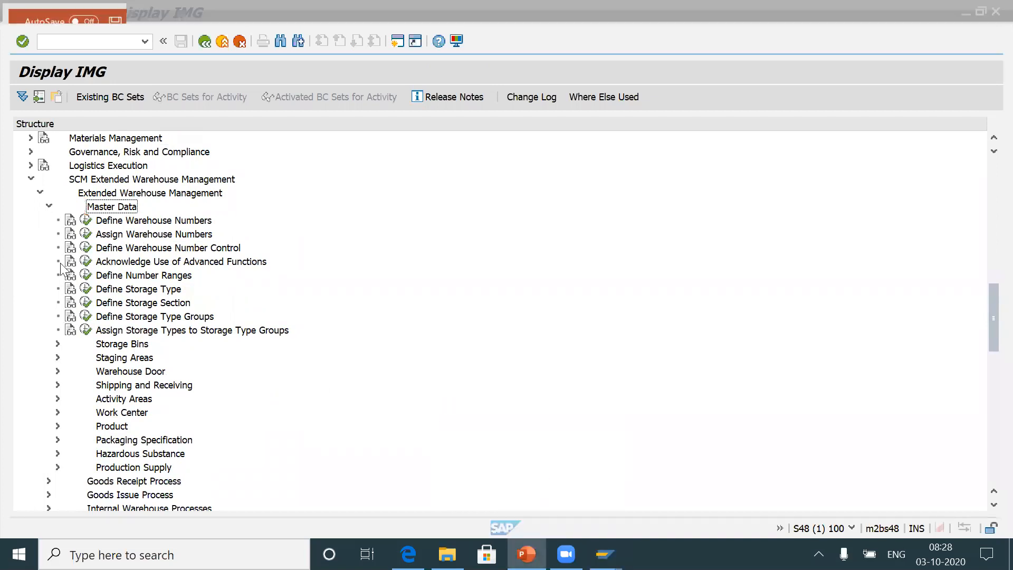
scroll(53, 271, down, 5)
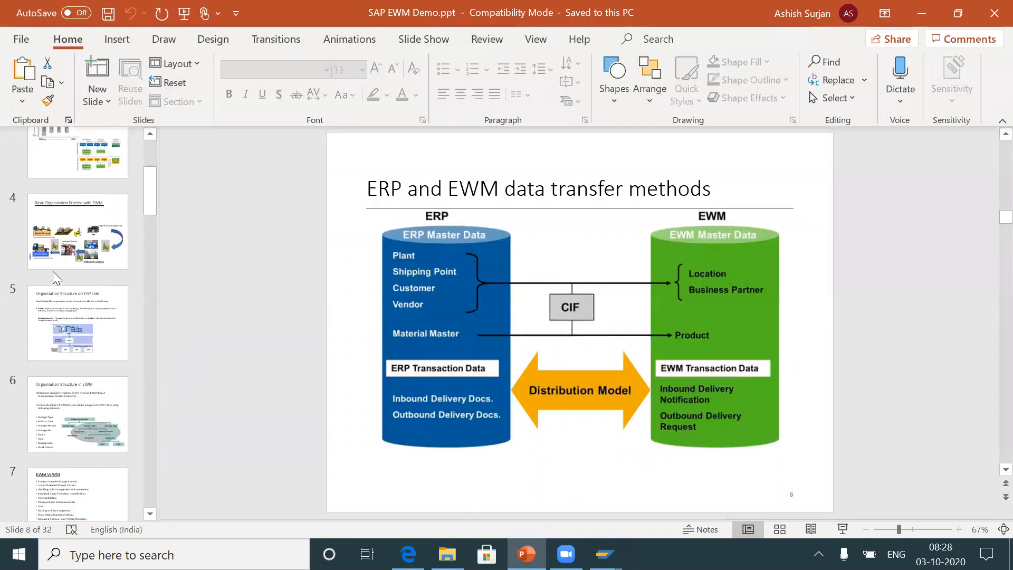
click(69, 345)
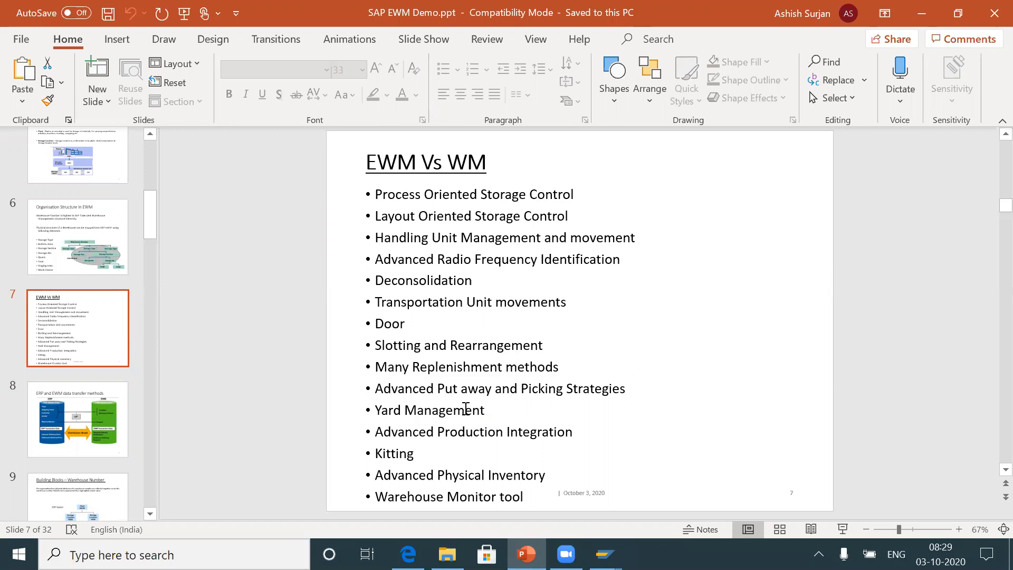
scroll(562, 316, up, 1)
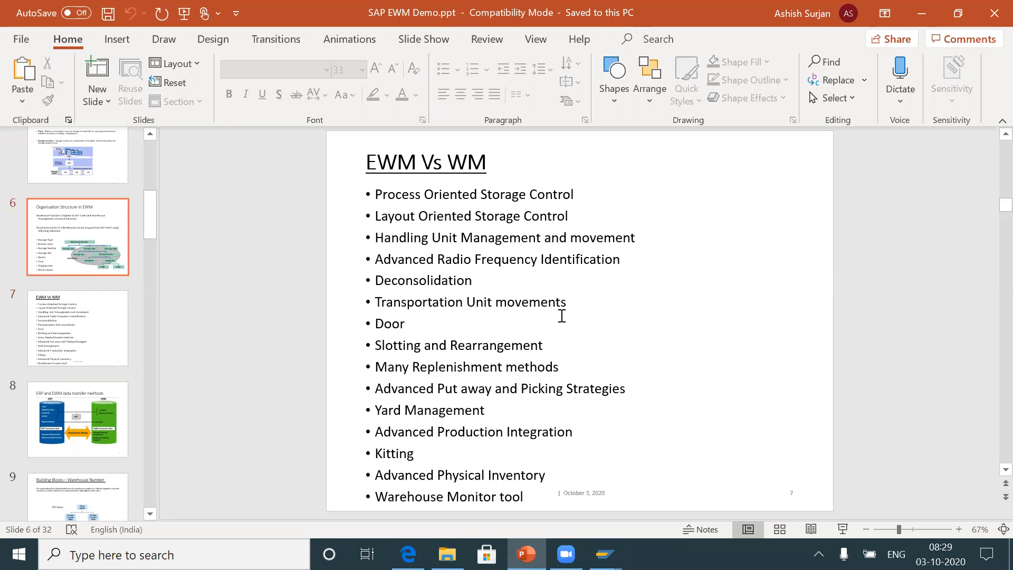
mouse_move(605, 554)
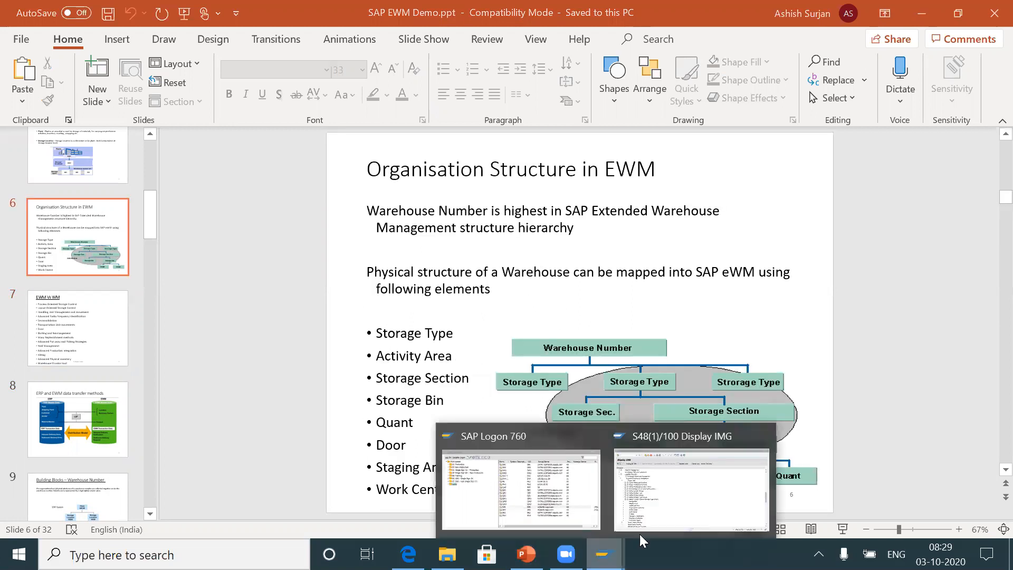
click(633, 473)
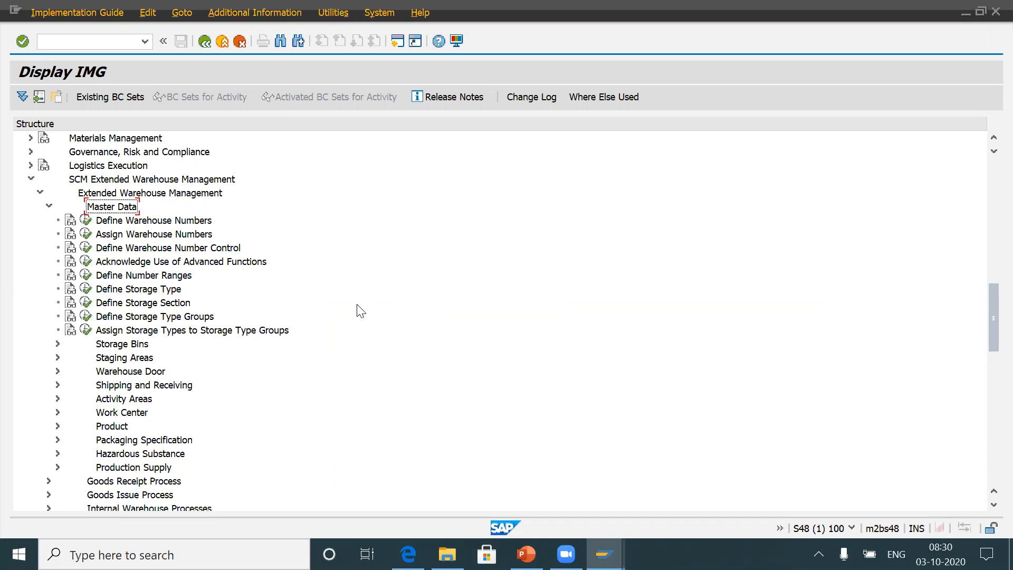
Look over the EWM Master Data activities again and switch back to the SAP EWM Demo presentation in PowerPoint.
scroll(361, 313, down, 1)
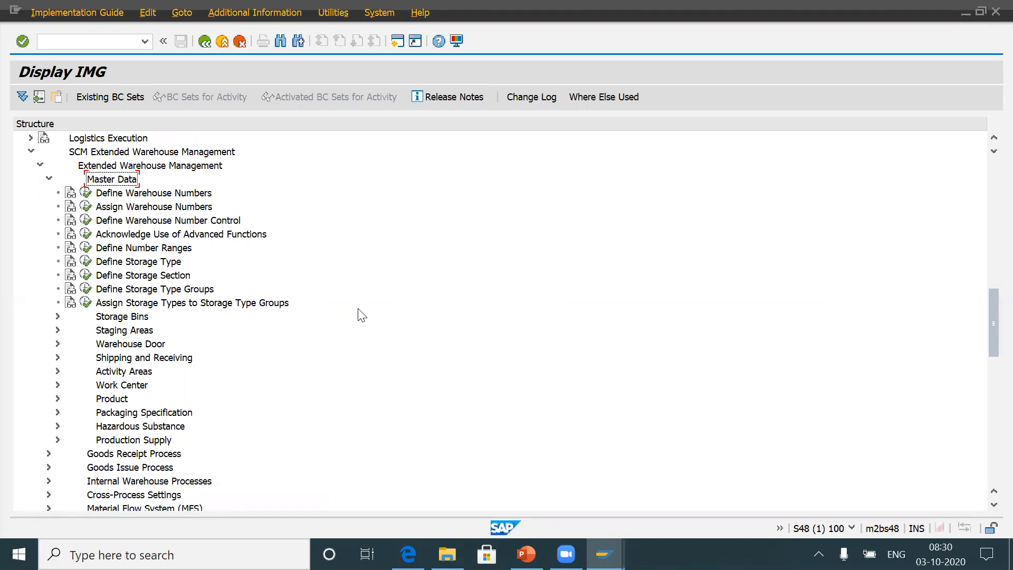
scroll(361, 314, down, 1)
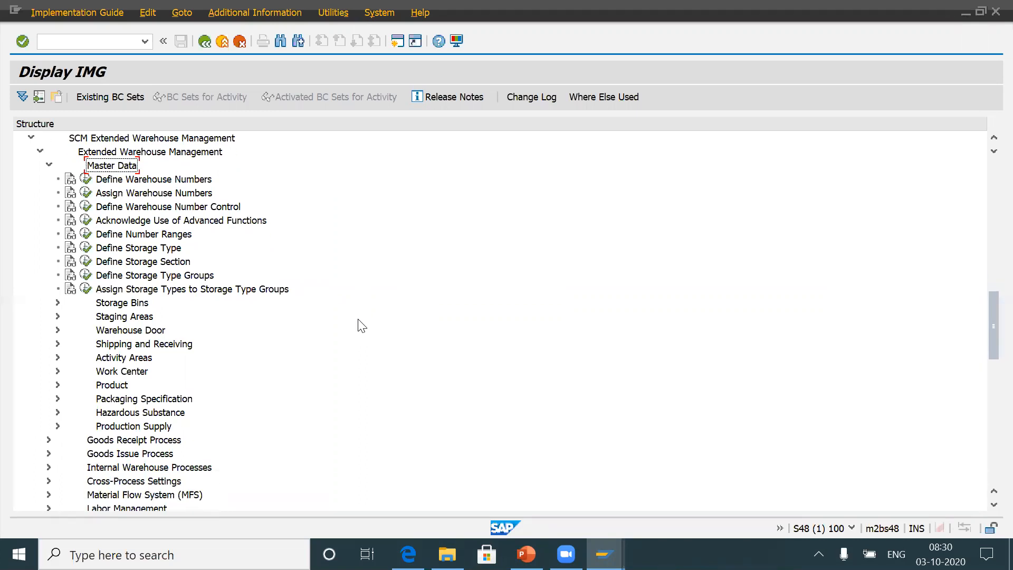
scroll(496, 276, up, 2)
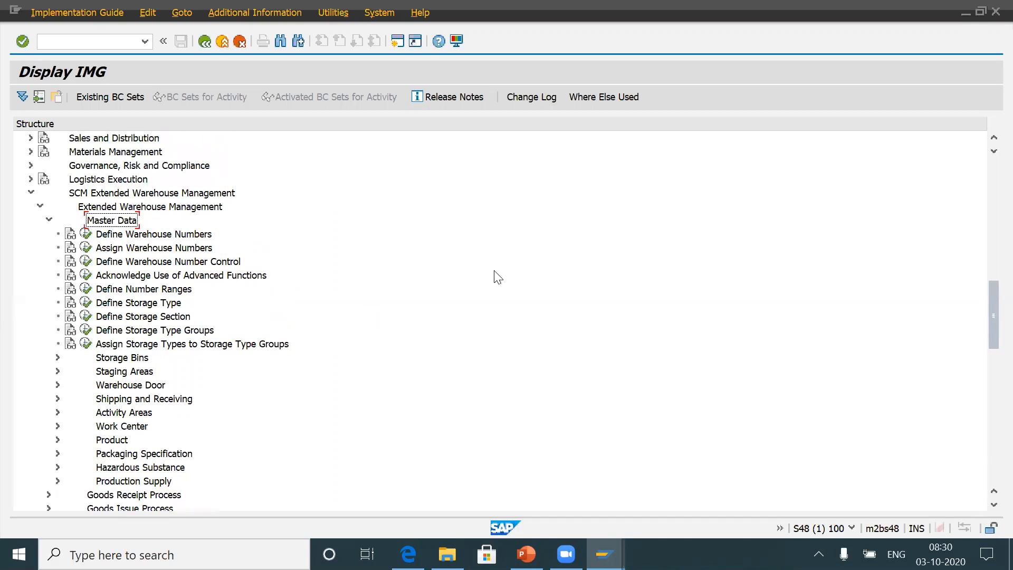
mouse_move(526, 555)
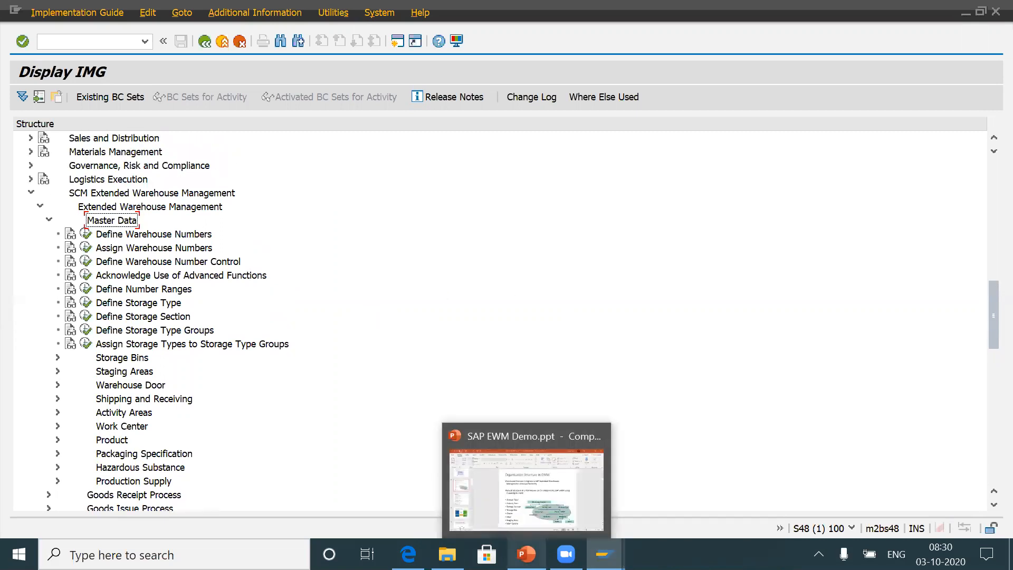